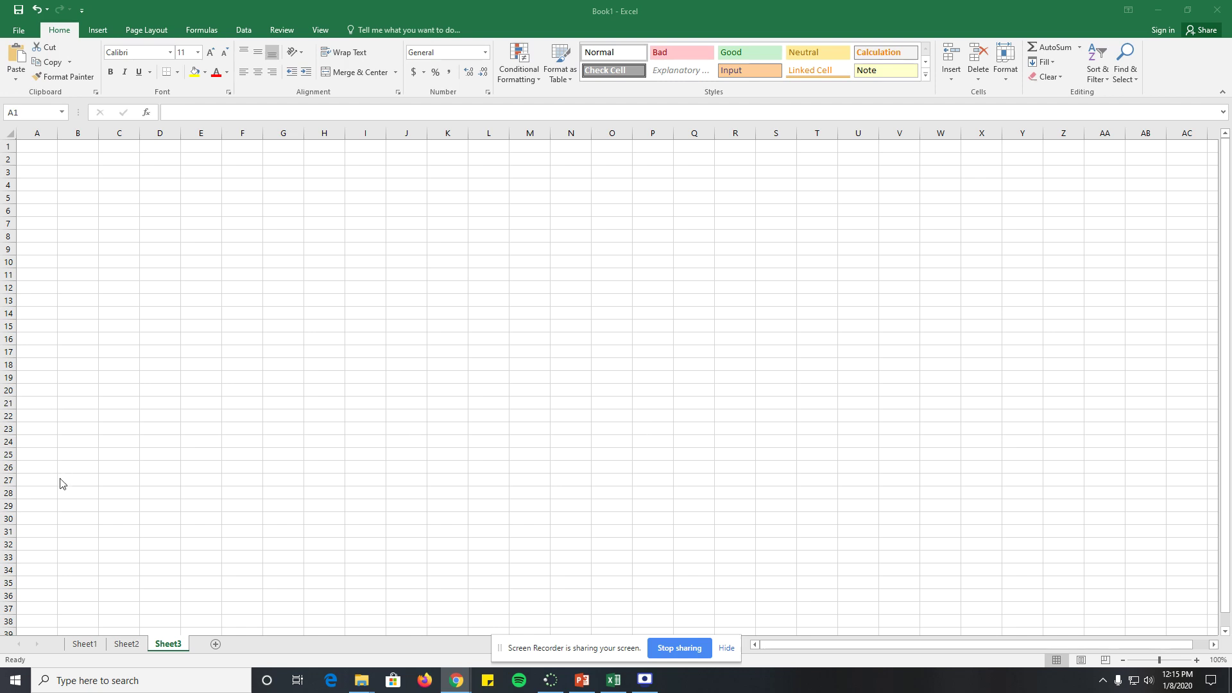
# - Flip through Sheet1, Sheet2 and Sheet3, ending on the empty Sheet2
pyautogui.click(83, 646)
pyautogui.click(83, 645)
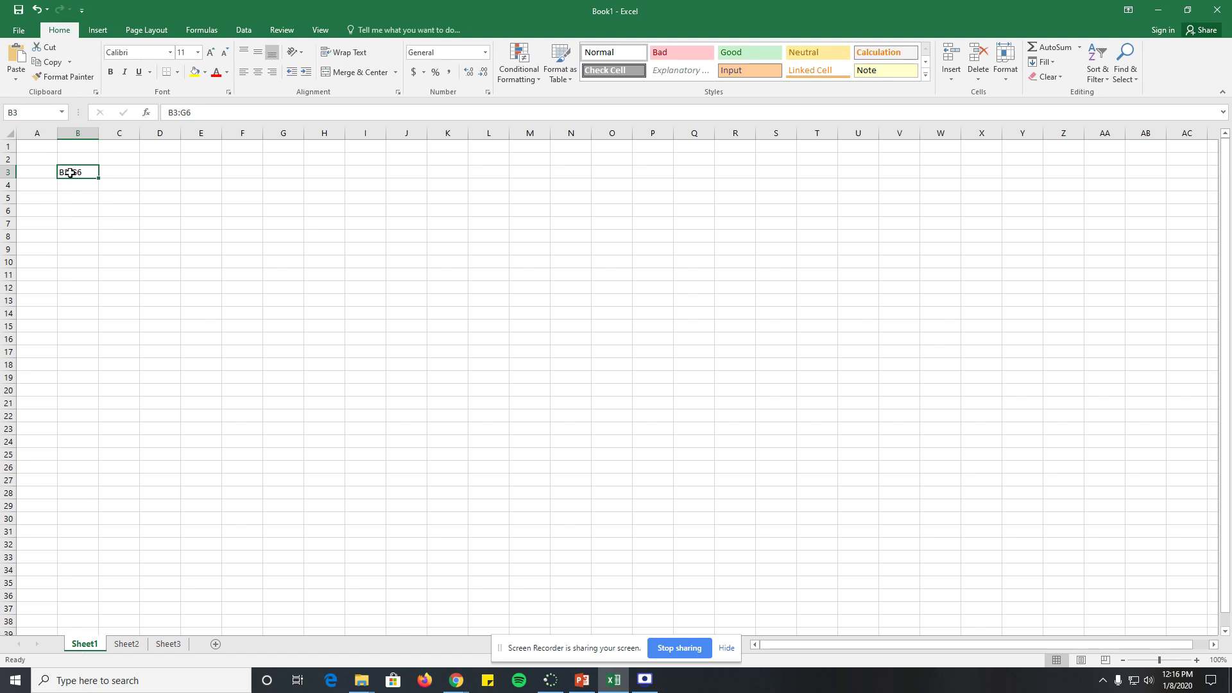
pyautogui.click(133, 644)
pyautogui.click(163, 645)
pyautogui.click(84, 645)
pyautogui.click(124, 648)
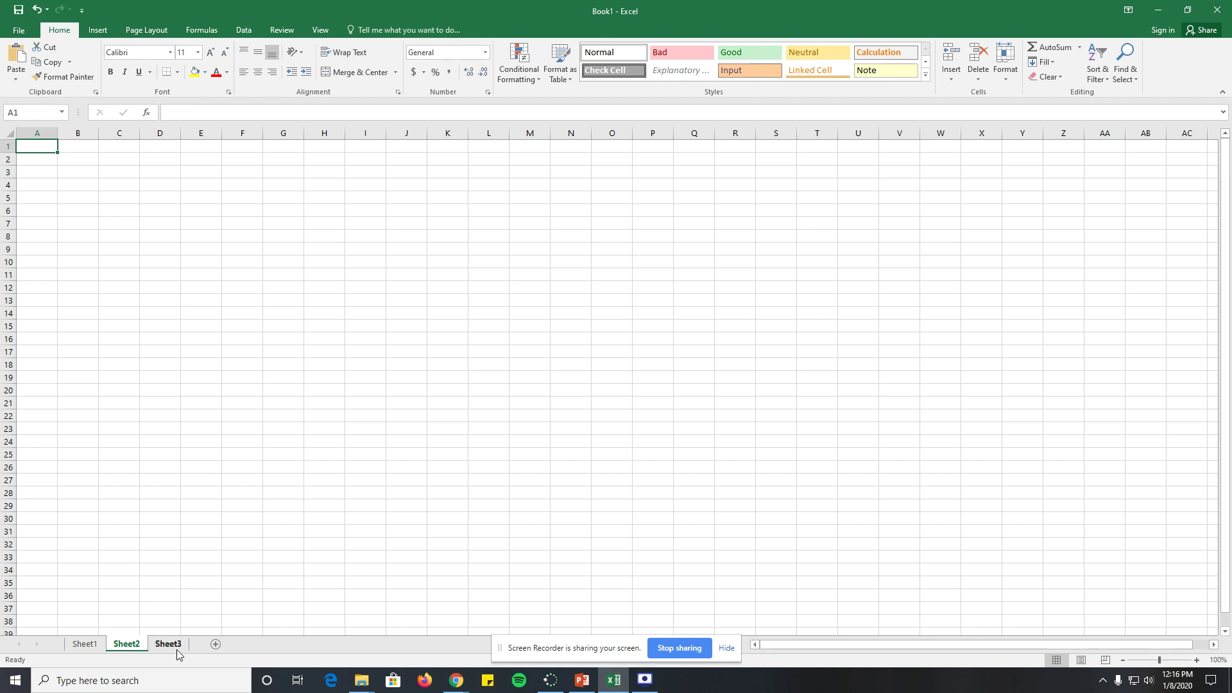
# - Enter 'I love shmondays' in cell B3 of Sheet2
pyautogui.click(72, 169)
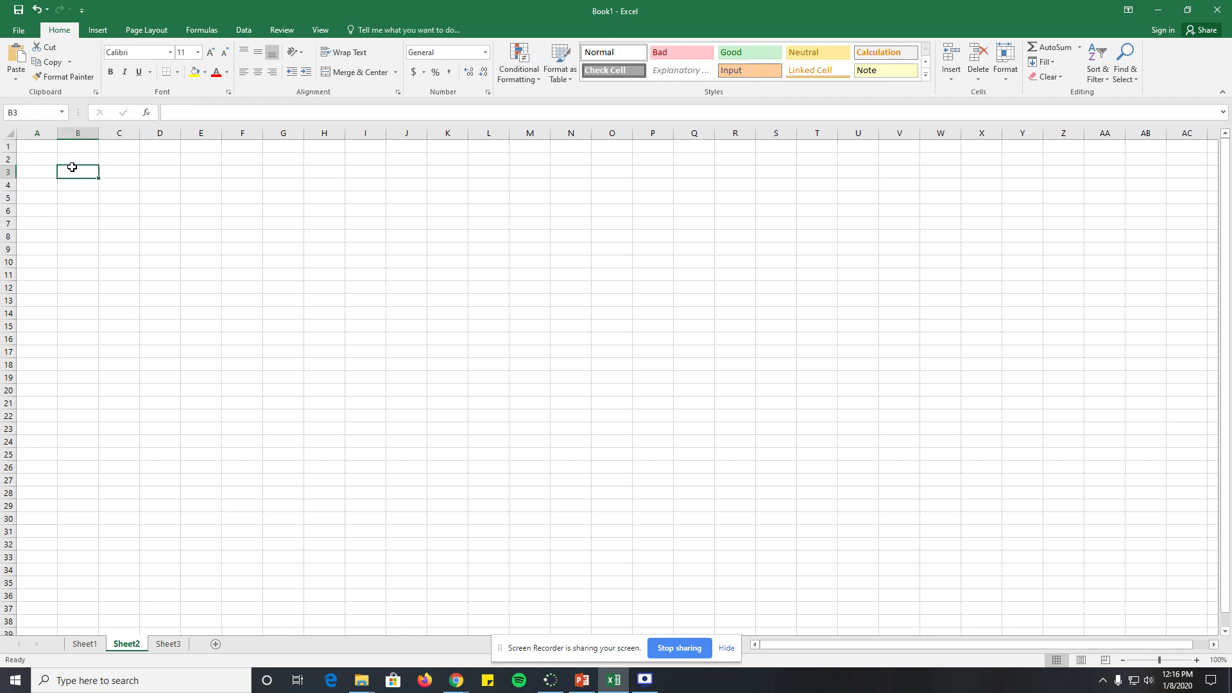
pyautogui.write('I love mondays')
pyautogui.click(81, 171)
pyautogui.write('sh')
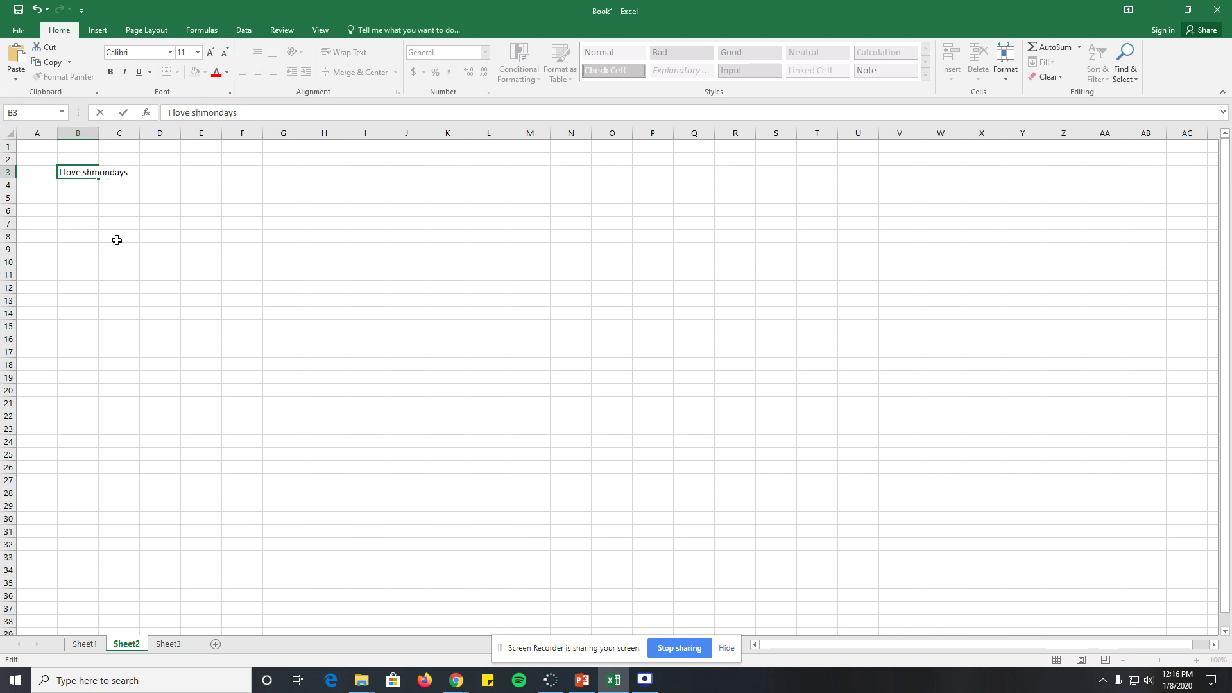
pyautogui.click(117, 240)
# - Cycle through the sheet tabs and settle back on Sheet1
pyautogui.click(168, 644)
pyautogui.click(127, 645)
pyautogui.hotkey('ctrl', 'pageup')
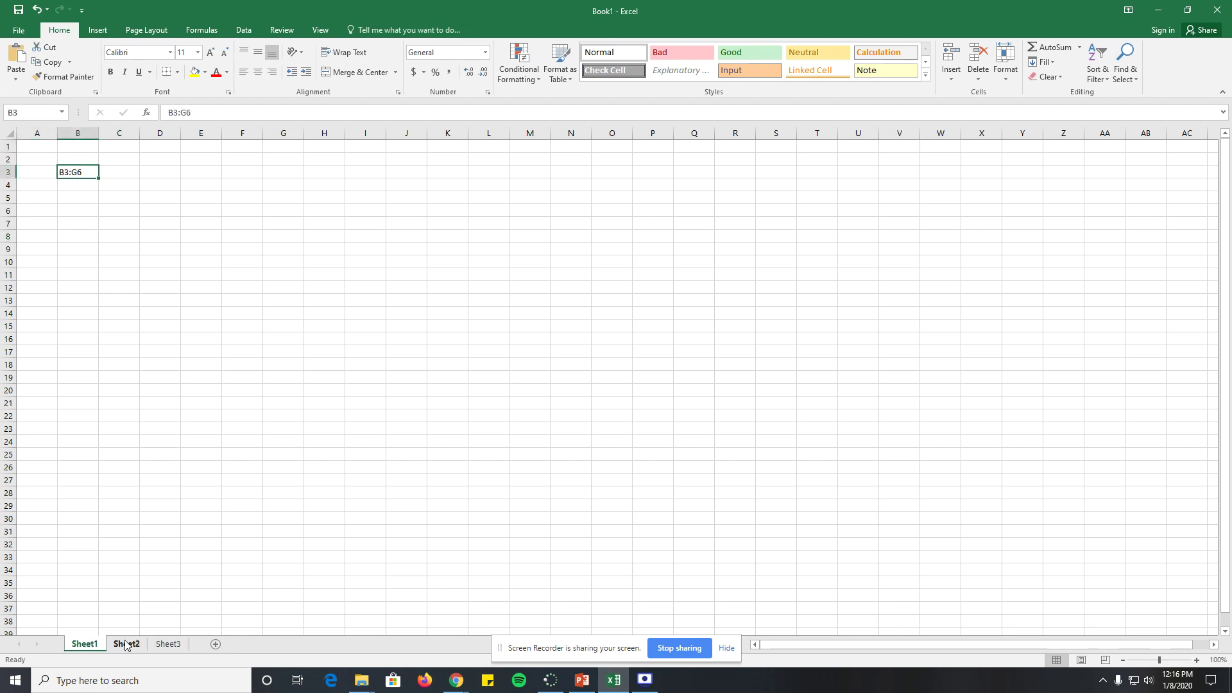
pyautogui.hotkey('ctrl', 'pagedown')
pyautogui.hotkey('ctrl', 'pagedown')
pyautogui.click(142, 645)
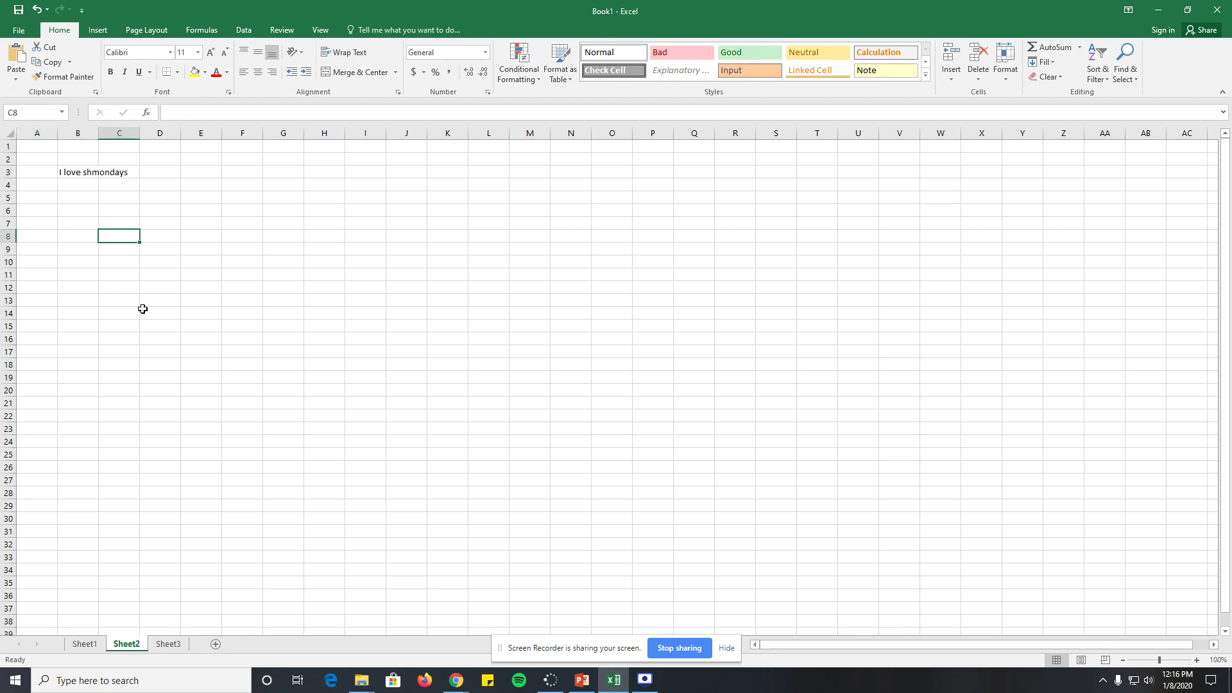
pyautogui.click(89, 645)
pyautogui.click(169, 645)
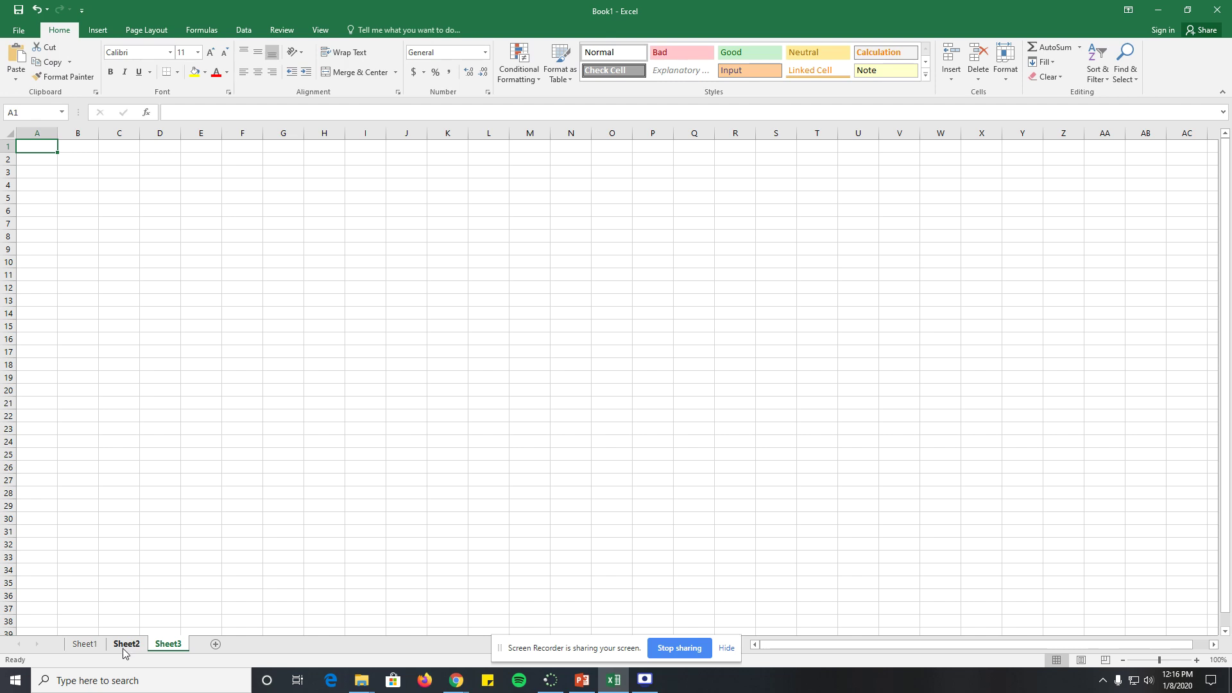
pyautogui.click(74, 644)
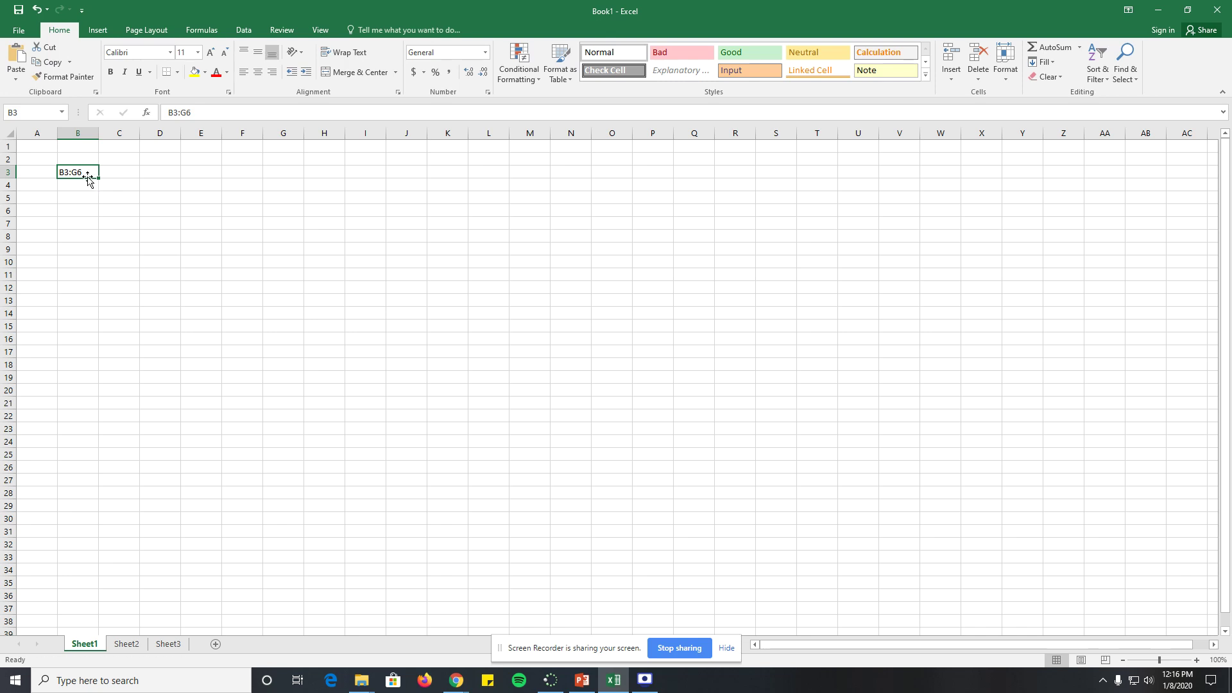
pyautogui.click(119, 619)
pyautogui.click(126, 645)
pyautogui.click(171, 647)
pyautogui.click(94, 649)
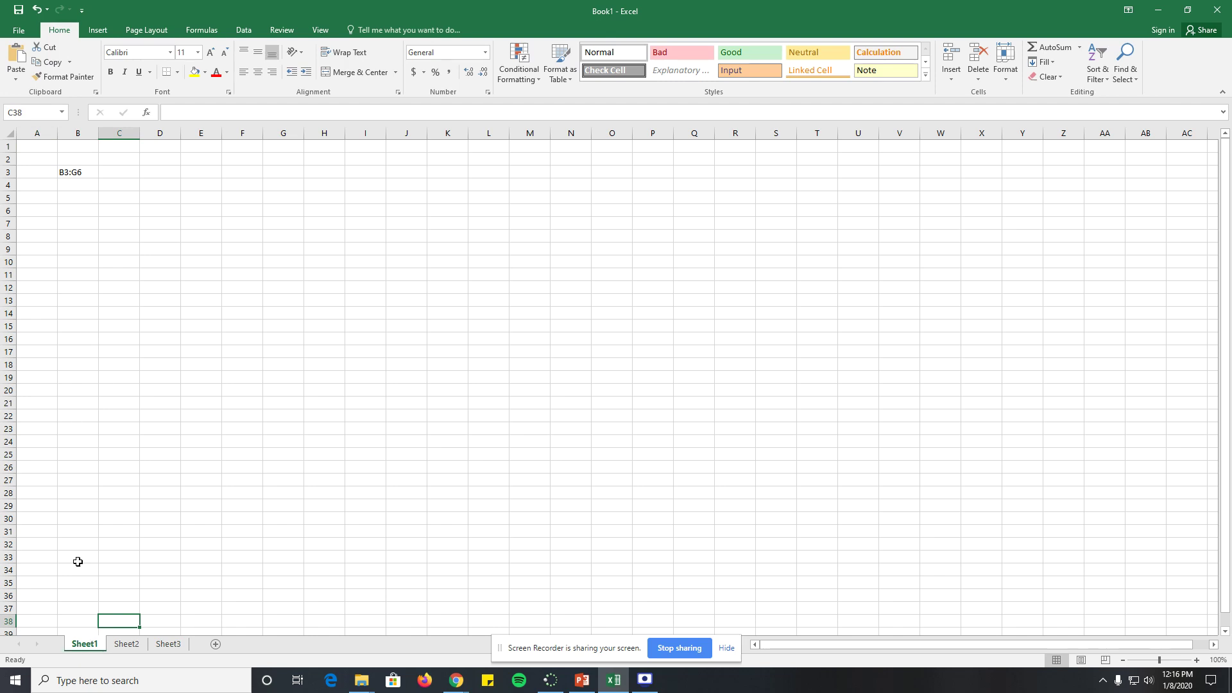
# - Rename Sheet1 to December
pyautogui.rightClick(84, 649)
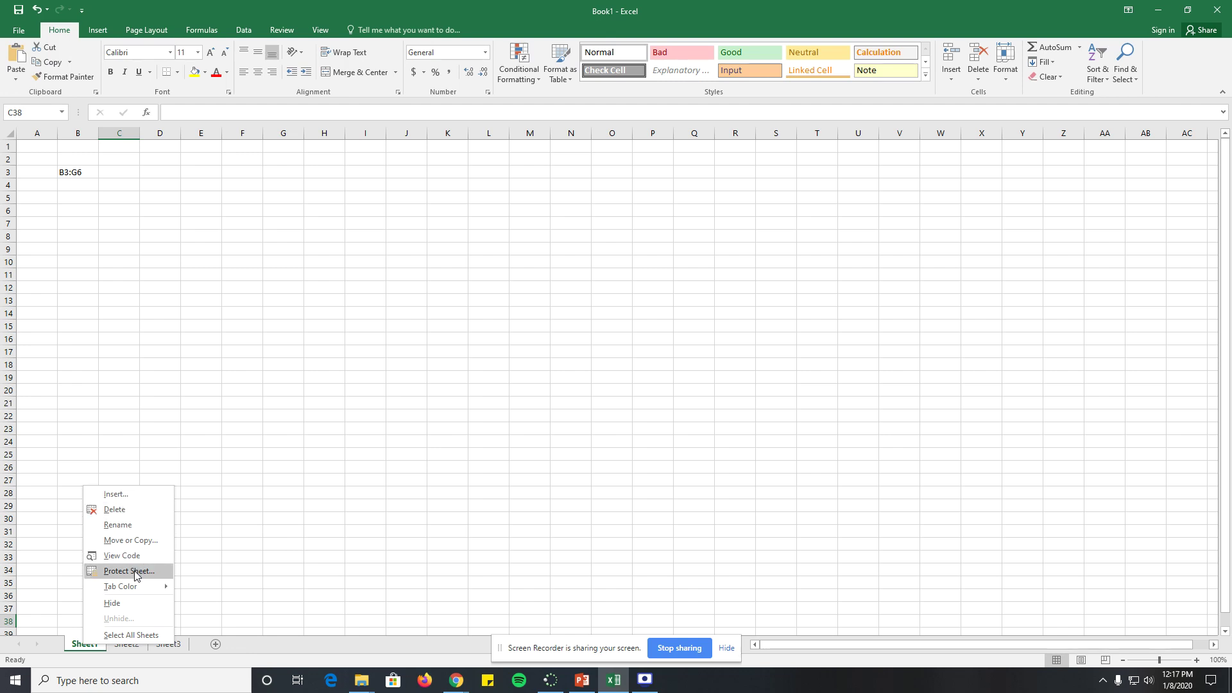
pyautogui.moveTo(135, 591)
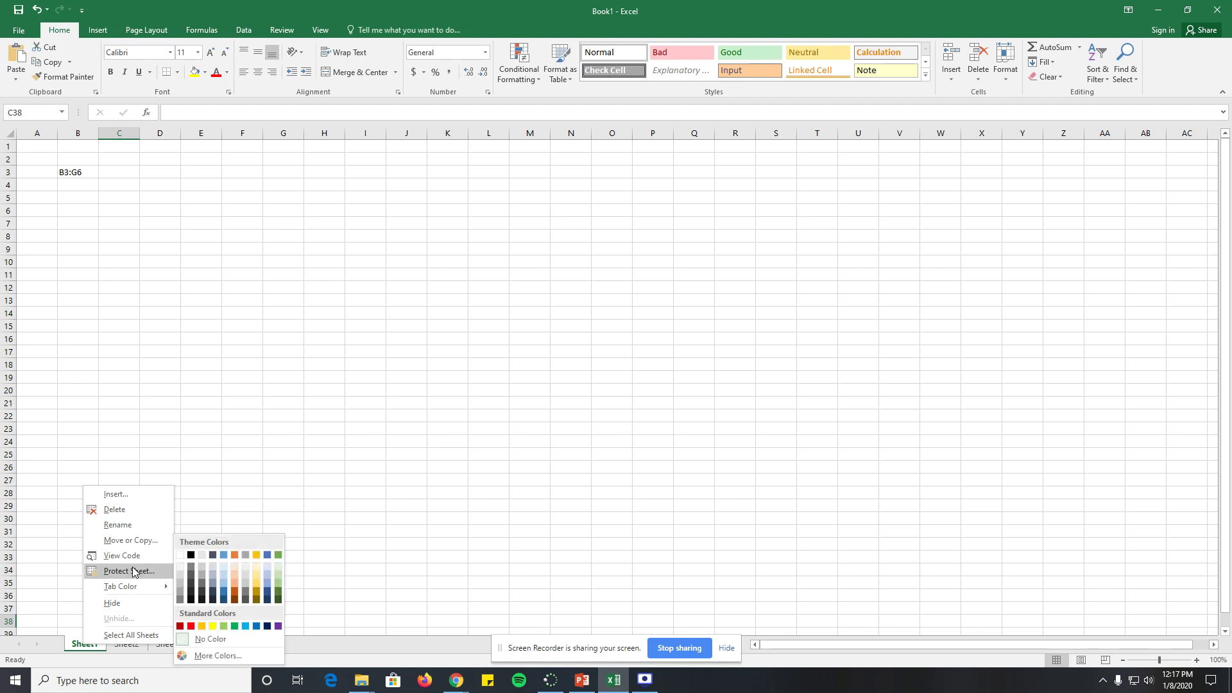
pyautogui.click(132, 526)
pyautogui.write('December')
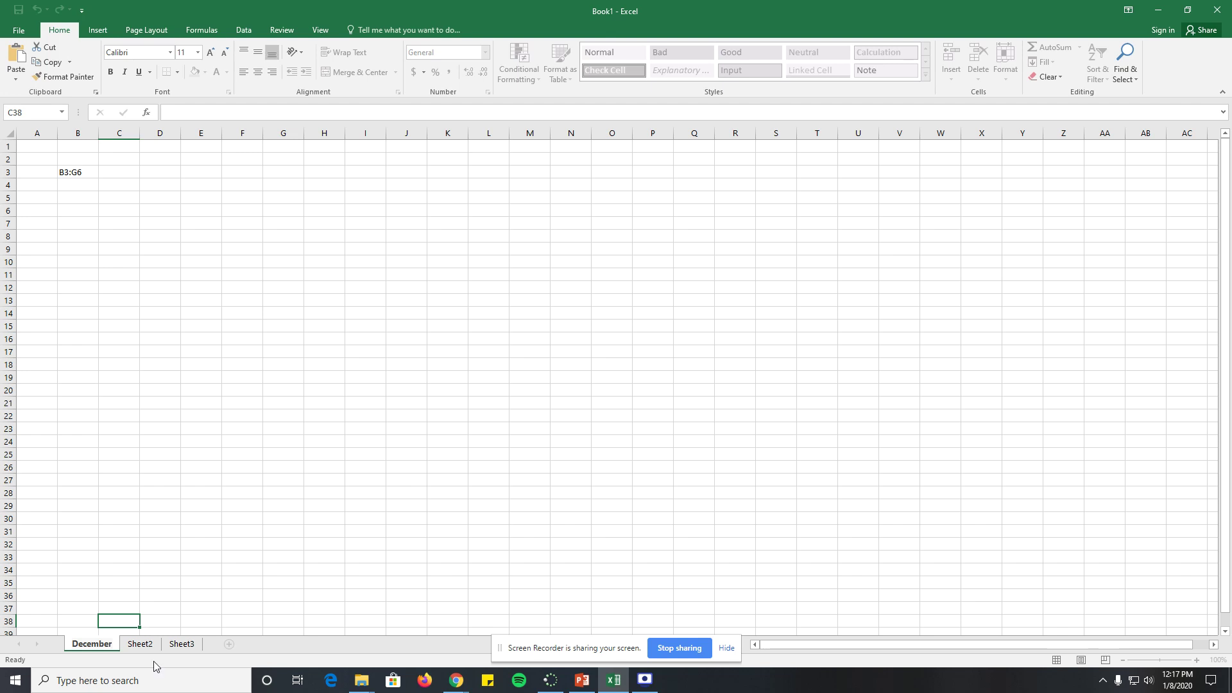
# - Rename Sheet2 to January and Sheet3 to February
pyautogui.rightClick(147, 644)
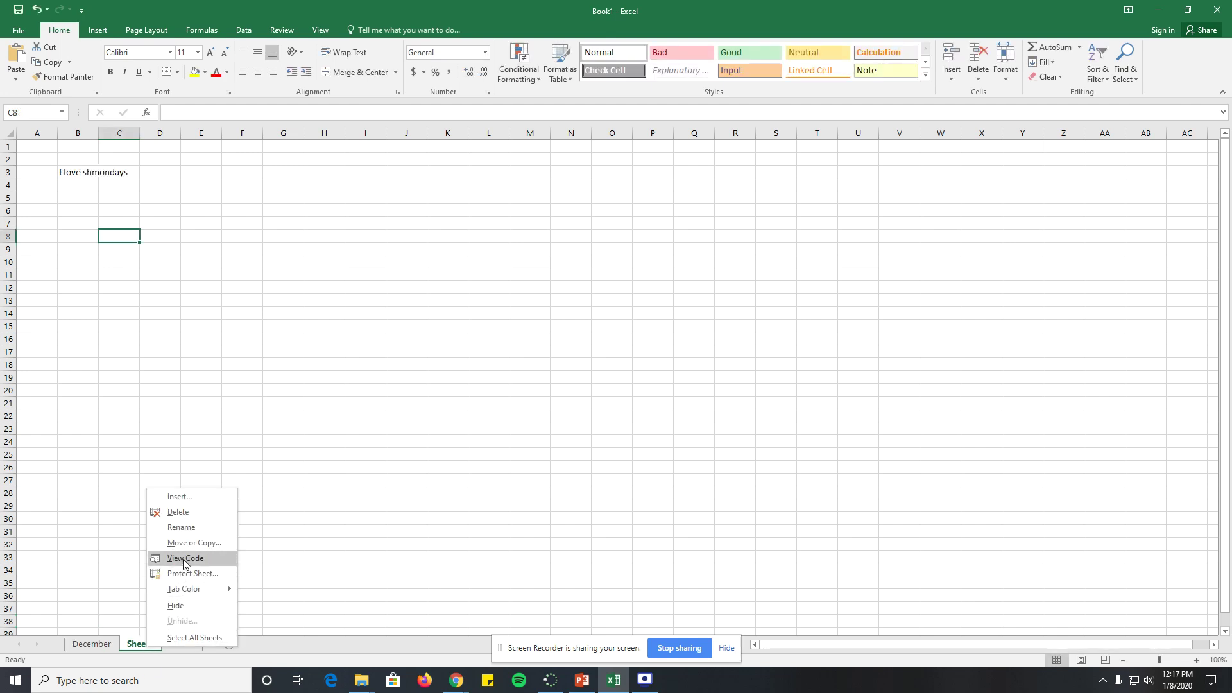
pyautogui.click(184, 528)
pyautogui.write('January')
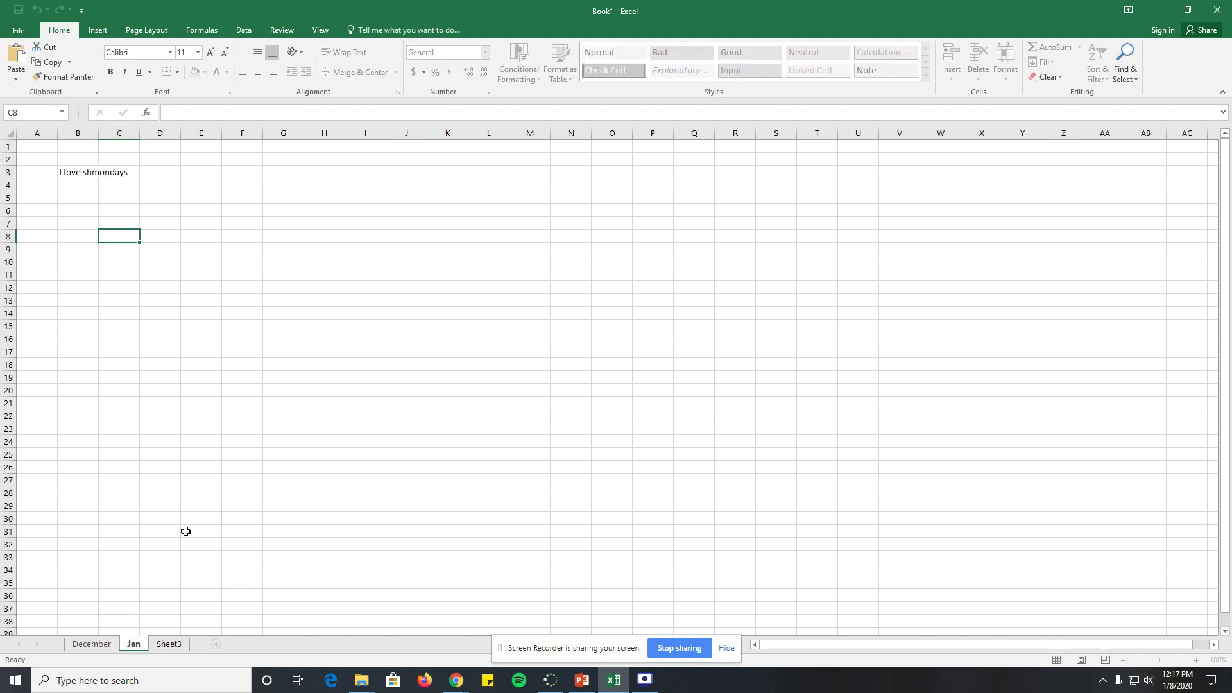
pyautogui.rightClick(193, 645)
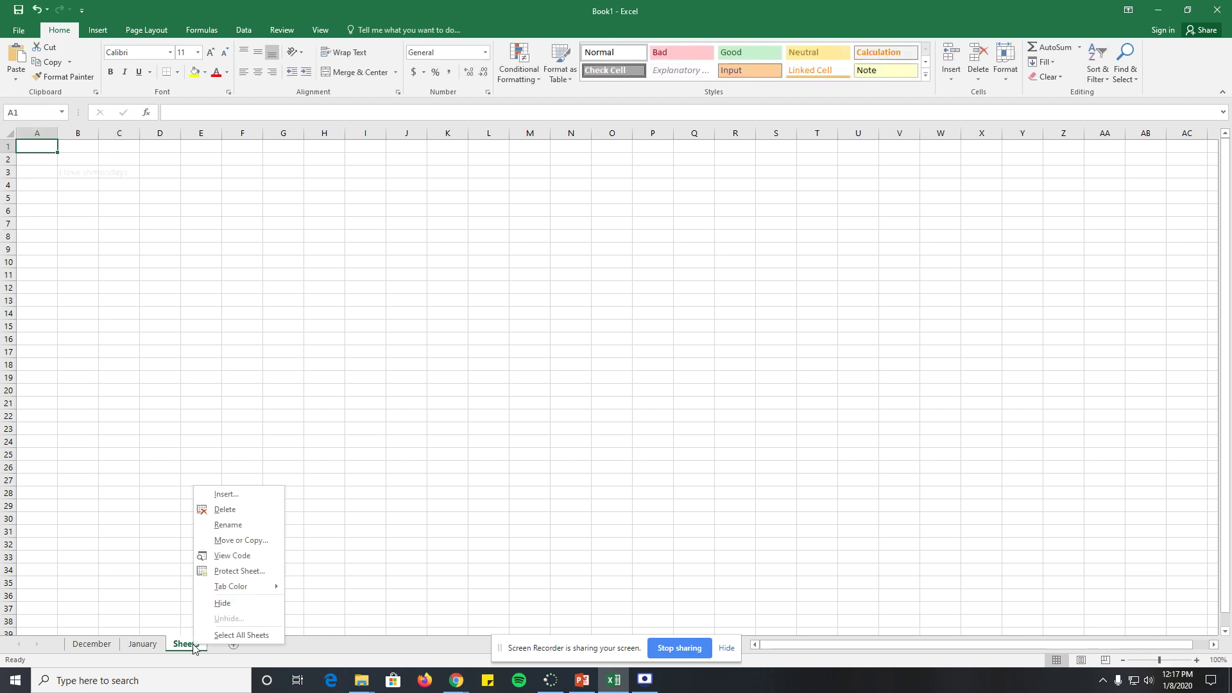
pyautogui.click(223, 529)
pyautogui.write('February')
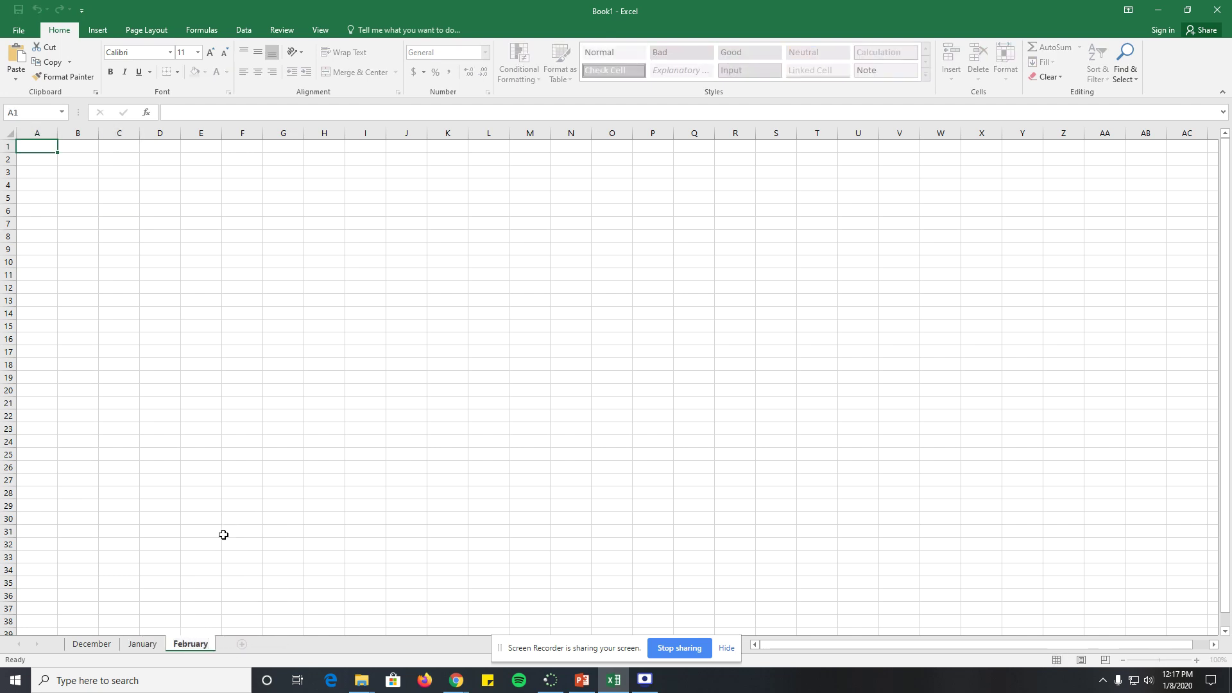
# - Confirm the February name and look through the renamed tabs, ending on December
pyautogui.click(186, 559)
pyautogui.click(91, 645)
pyautogui.click(152, 650)
pyautogui.click(185, 649)
pyautogui.click(95, 649)
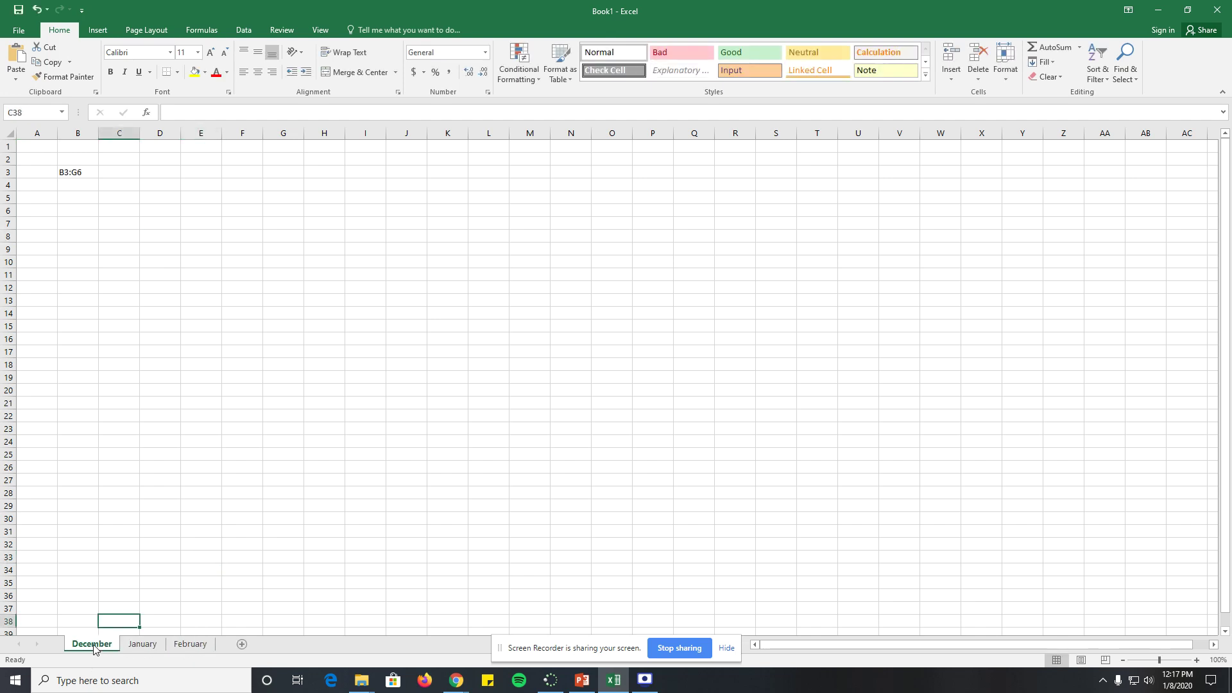
pyautogui.click(142, 647)
pyautogui.click(187, 647)
pyautogui.click(103, 649)
# - Give the December tab a blue colour and the January tab light blue
pyautogui.rightClick(99, 649)
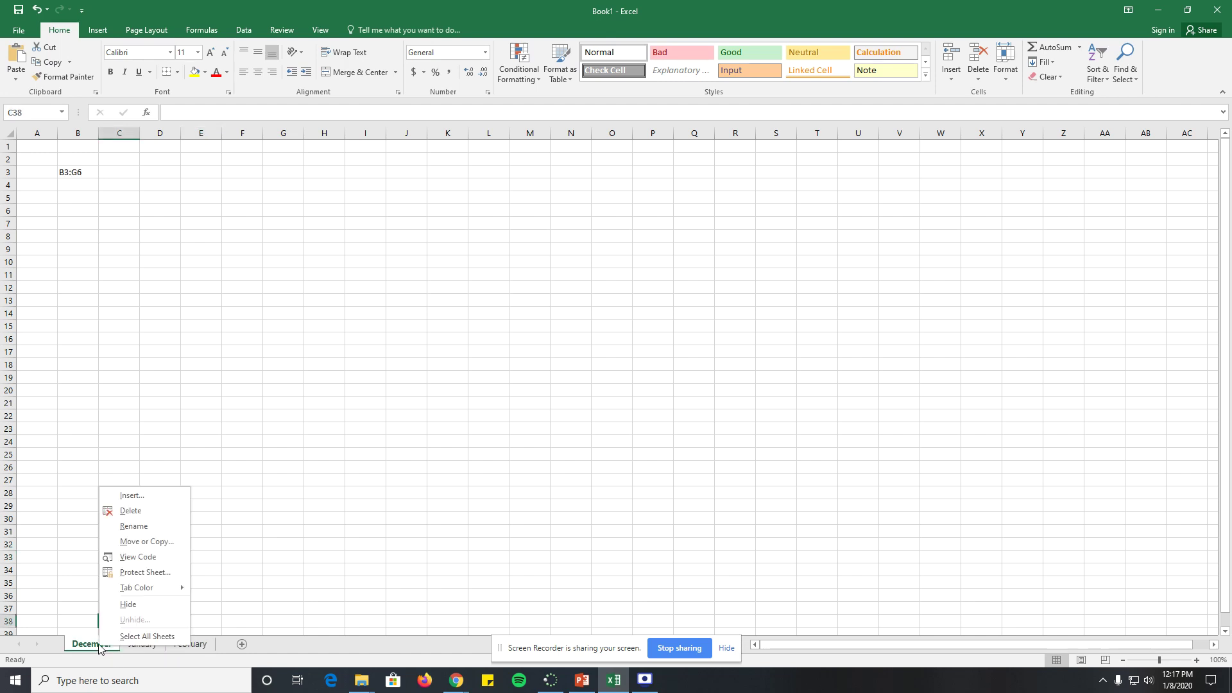
pyautogui.moveTo(136, 589)
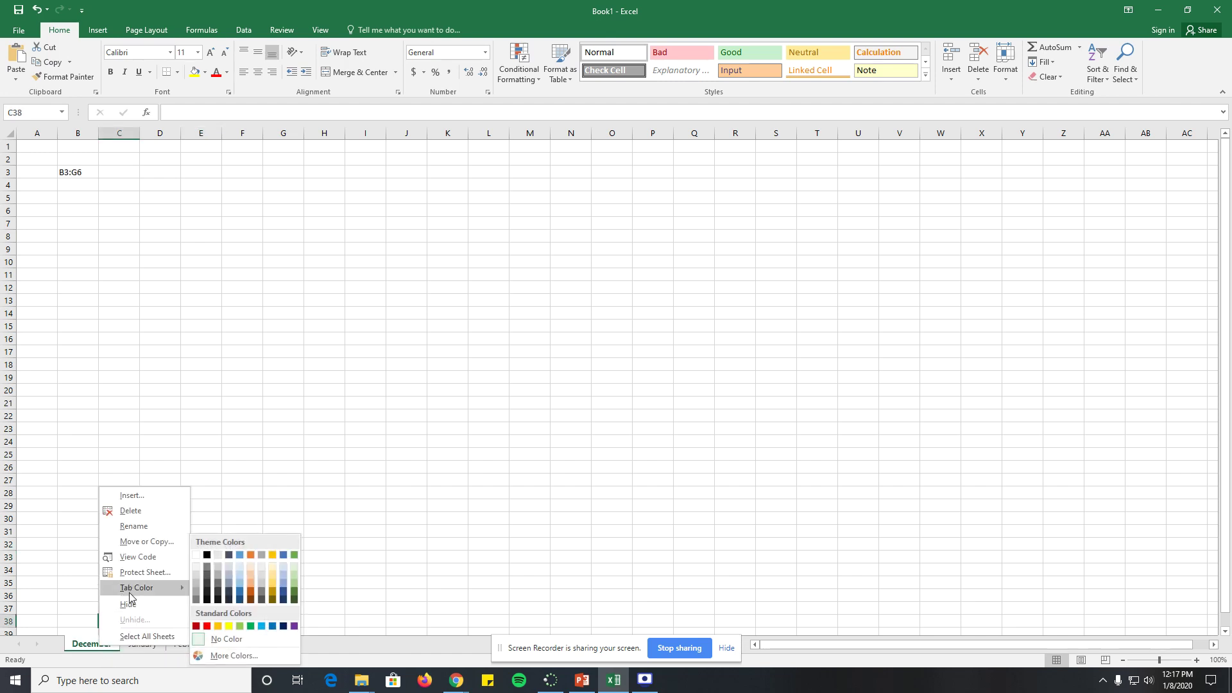
pyautogui.click(240, 556)
pyautogui.click(151, 648)
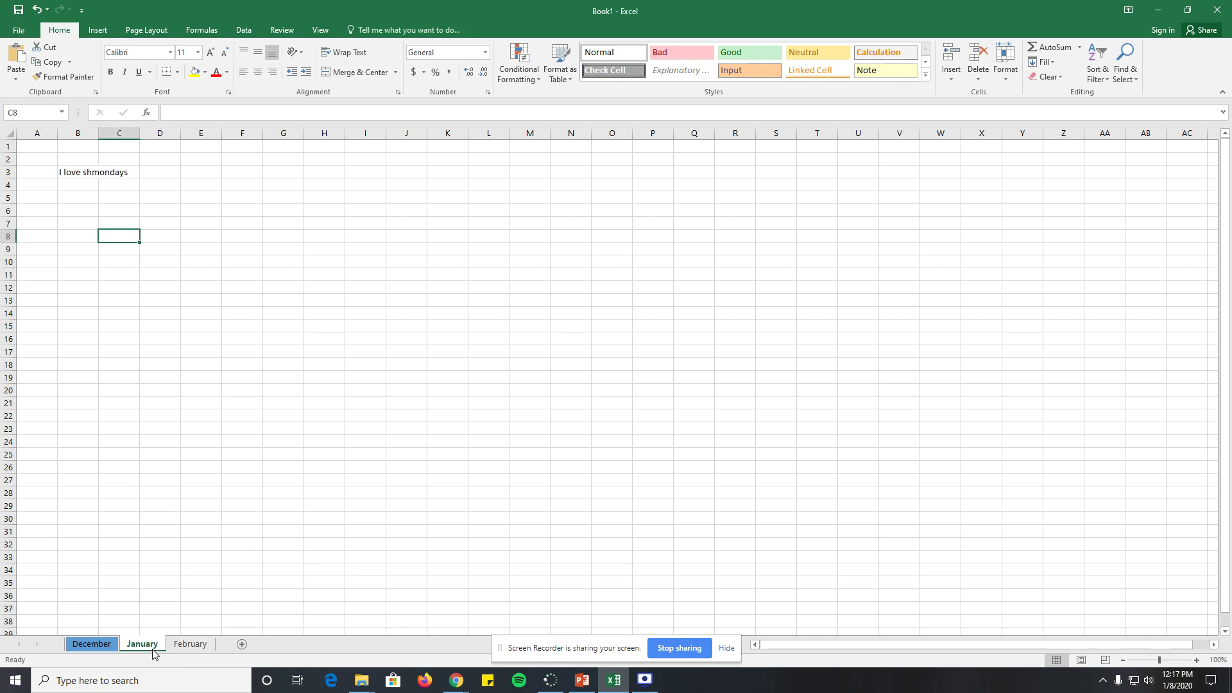
pyautogui.rightClick(152, 649)
pyautogui.moveTo(205, 587)
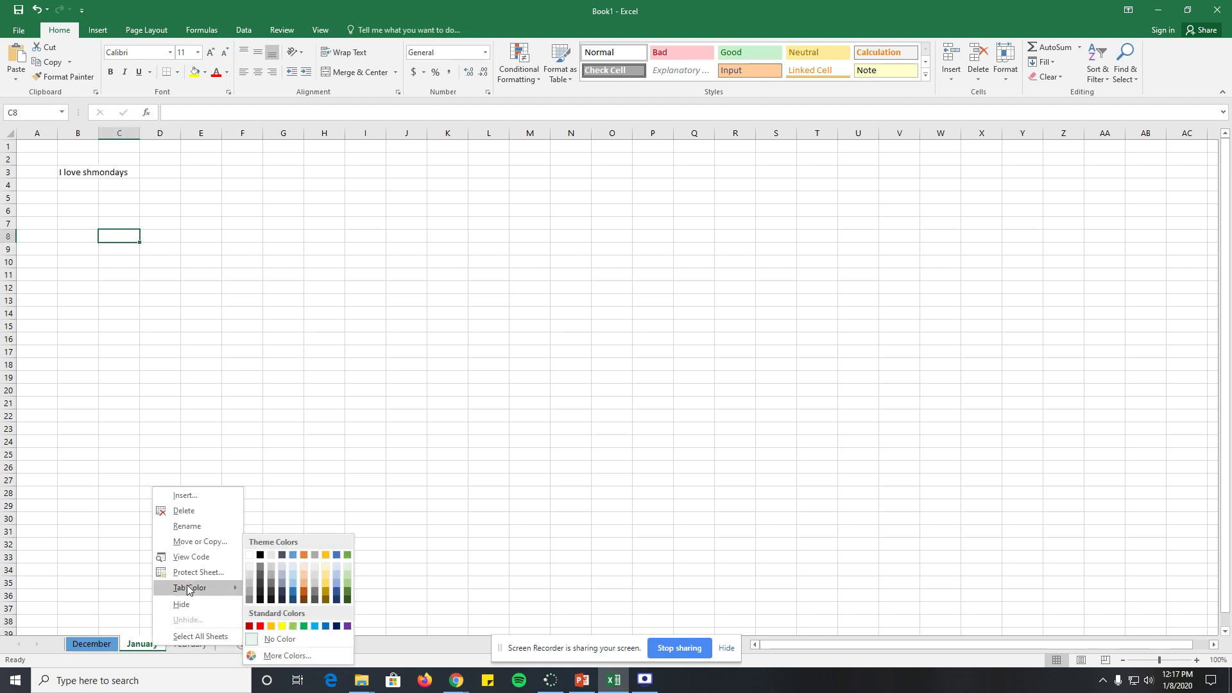
pyautogui.click(316, 627)
# - Give the February tab a gold colour
pyautogui.click(191, 647)
pyautogui.rightClick(191, 647)
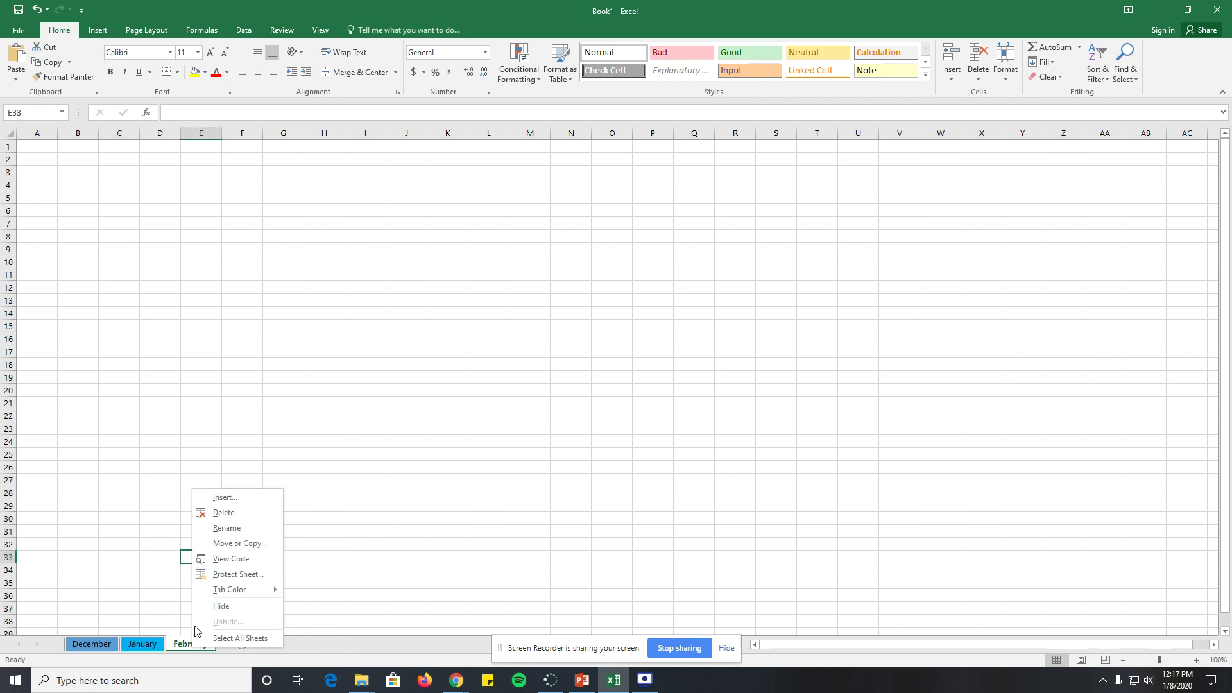
pyautogui.moveTo(222, 591)
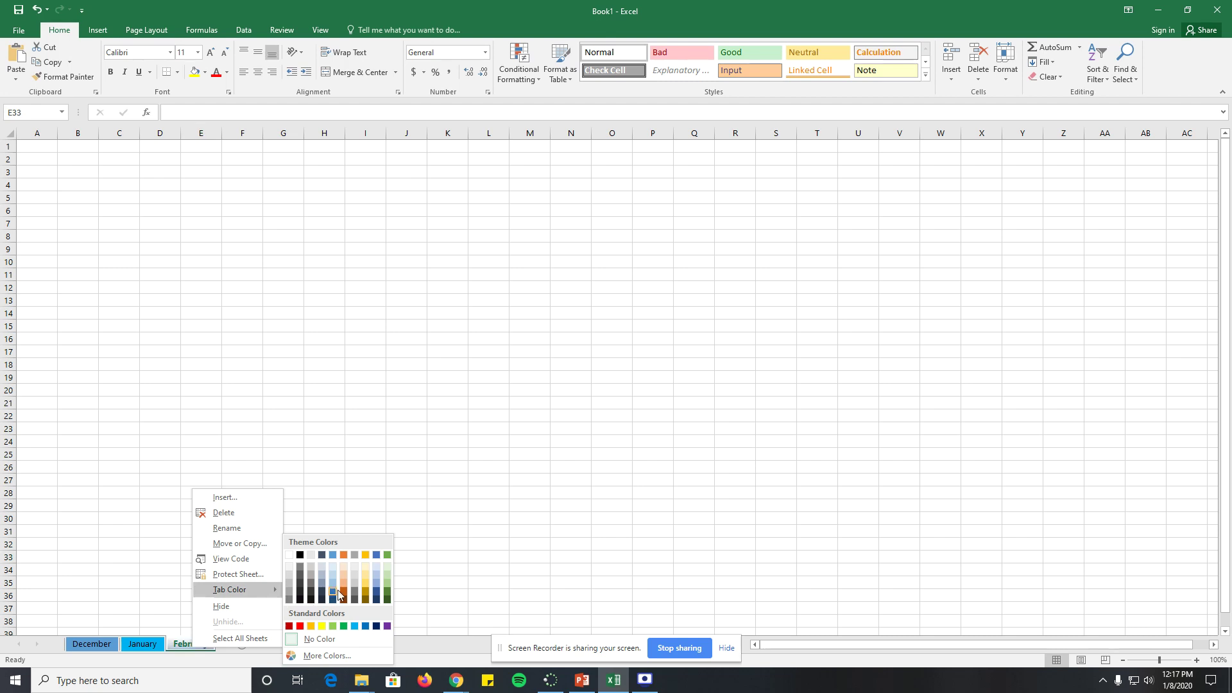
pyautogui.click(364, 556)
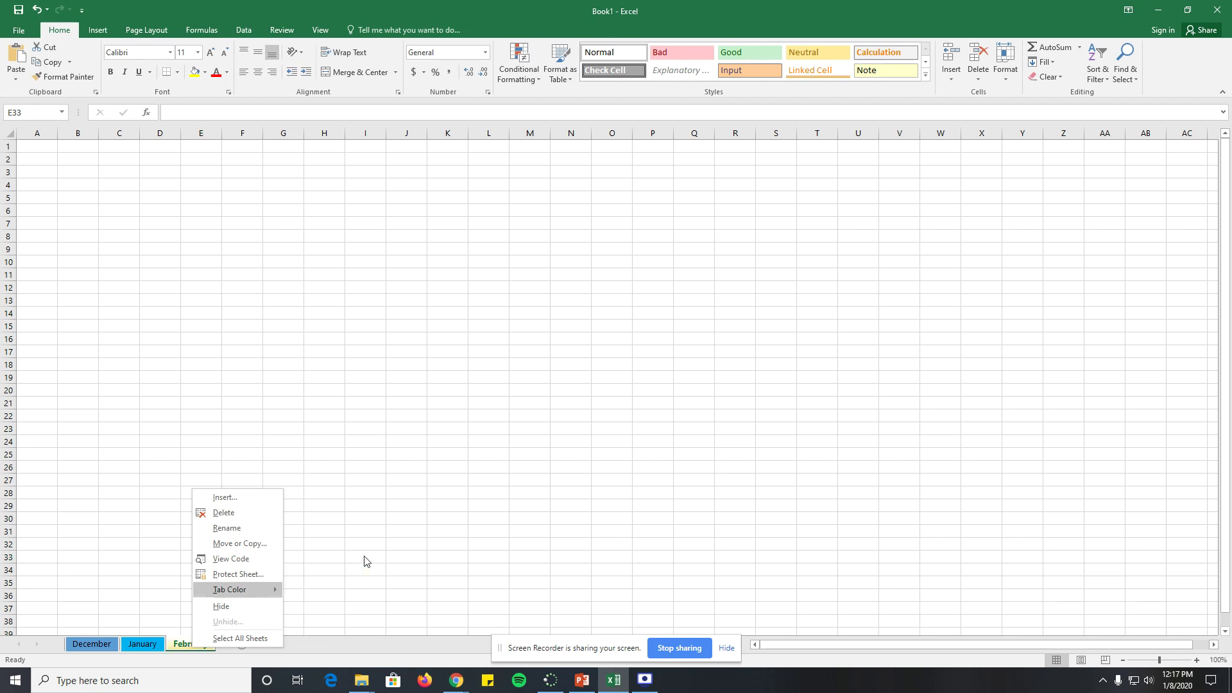
# - Cycle through the coloured December, January and February tabs to compare them
pyautogui.click(156, 643)
pyautogui.click(93, 646)
pyautogui.click(144, 644)
pyautogui.click(190, 644)
pyautogui.click(93, 645)
pyautogui.click(157, 645)
pyautogui.click(190, 645)
pyautogui.click(129, 647)
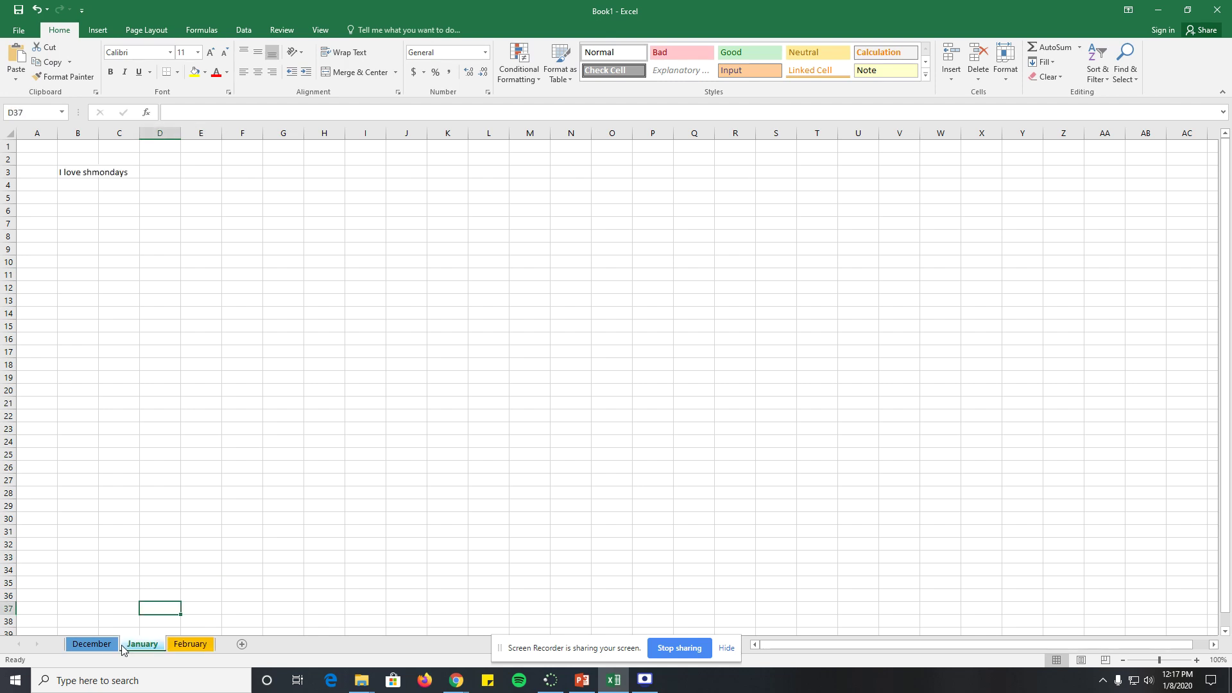
pyautogui.click(93, 645)
pyautogui.click(149, 645)
pyautogui.click(179, 646)
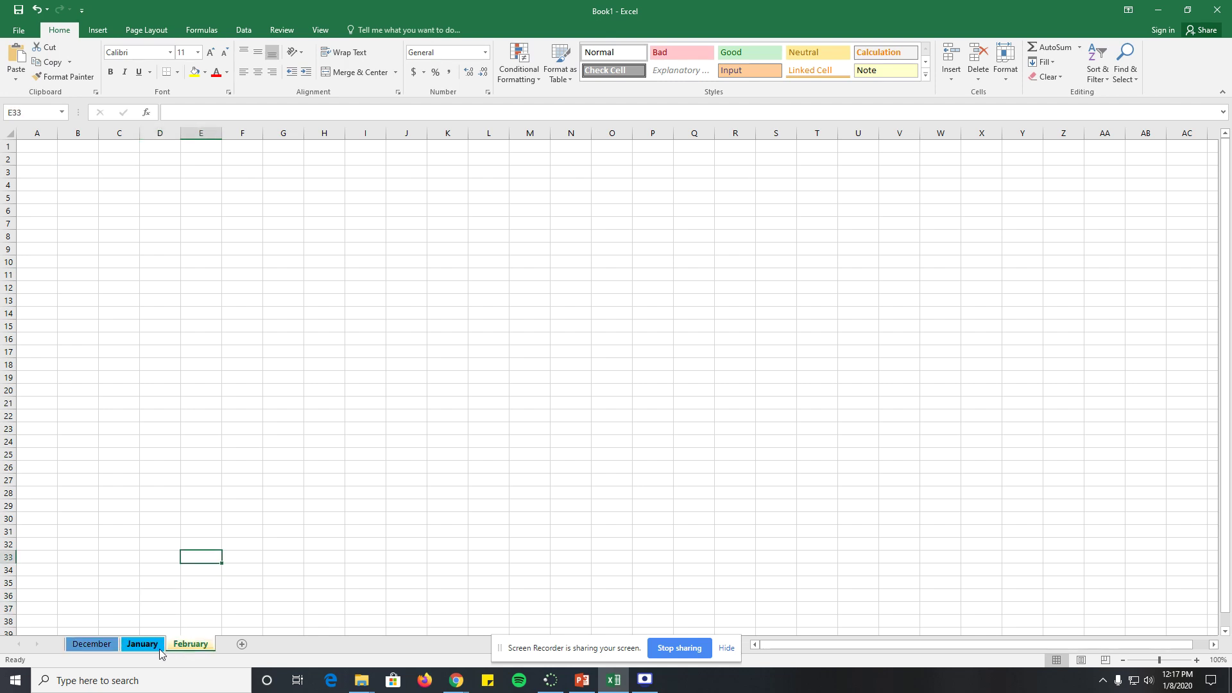
# - Move the January tab to the first position, so the order is January, December, February
pyautogui.click(140, 645)
pyautogui.moveTo(141, 645); pyautogui.dragTo(69, 655)
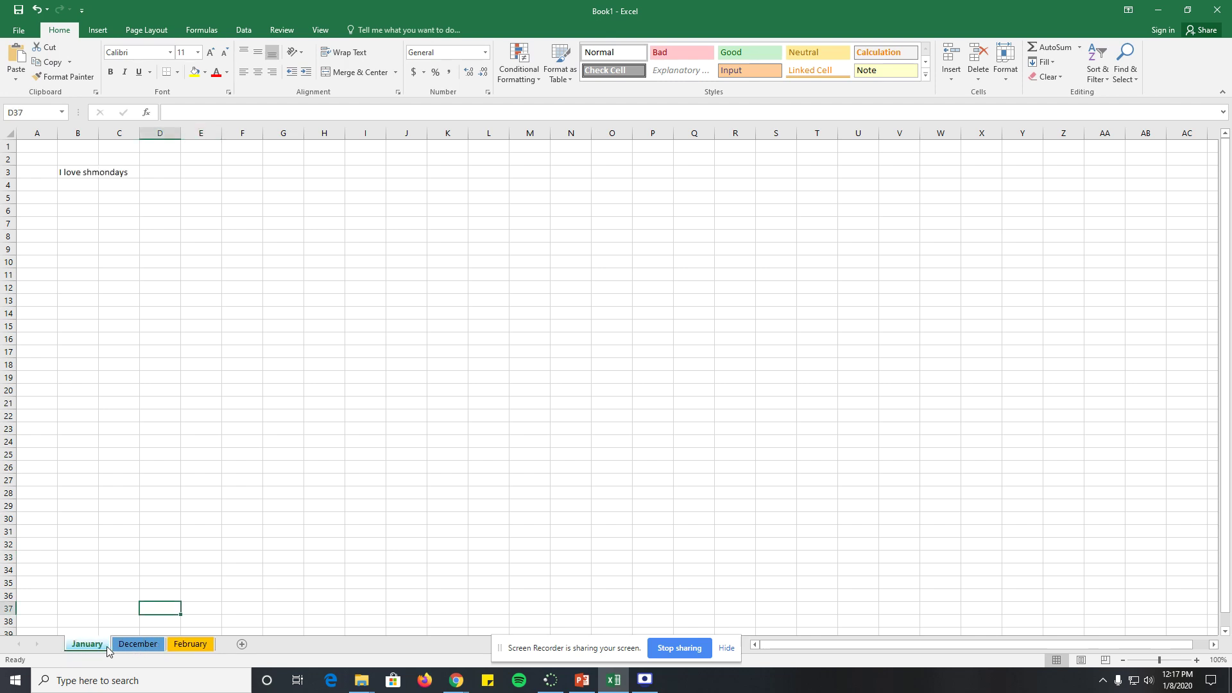
pyautogui.moveTo(186, 650)
pyautogui.mouseDown()
pyautogui.moveTo(120, 647)
pyautogui.moveTo(180, 603)
pyautogui.moveTo(152, 625)
pyautogui.moveTo(165, 646)
pyautogui.moveTo(111, 642)
pyautogui.mouseUp()
pyautogui.click(96, 645)
pyautogui.click(131, 645)
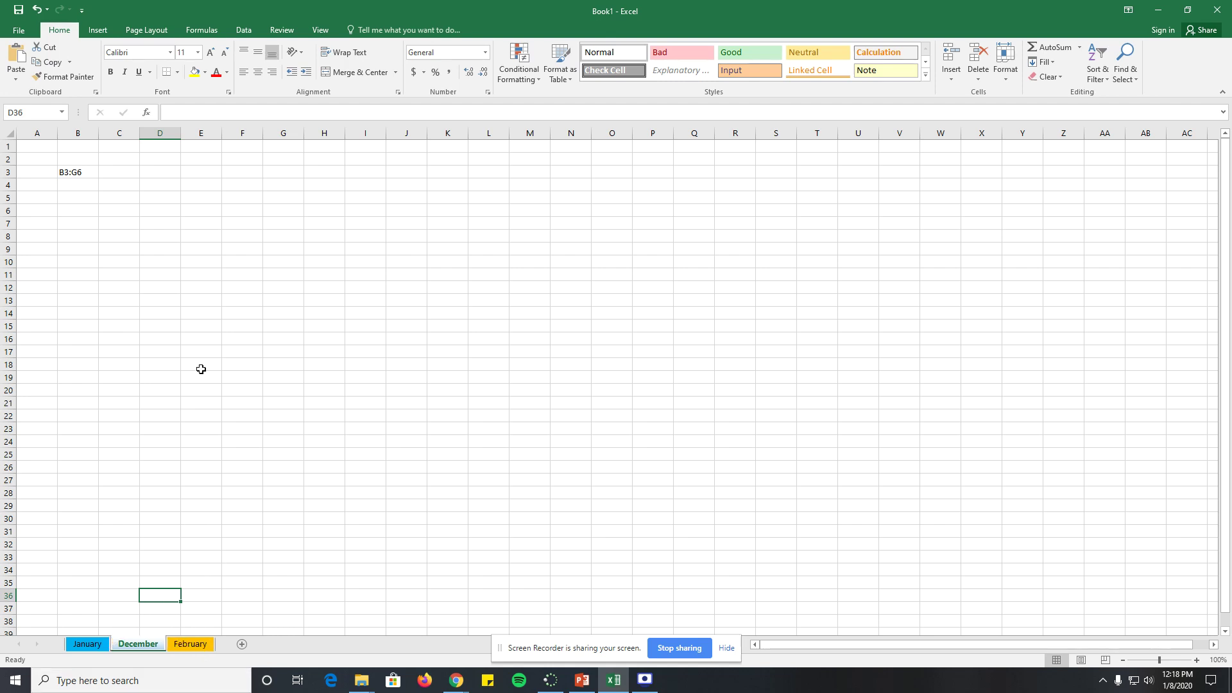
# - Delete the B3:G6 text from cell B3 on the December sheet
pyautogui.click(76, 262)
pyautogui.click(76, 173)
pyautogui.press('Delete')
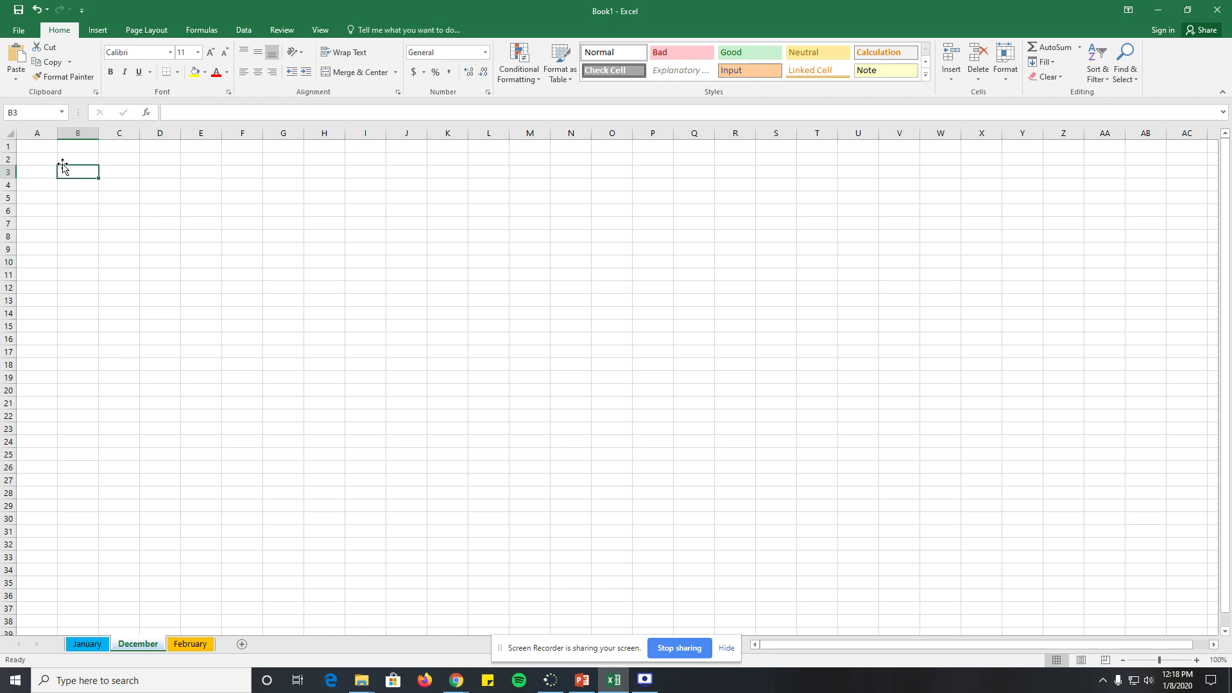
pyautogui.click(48, 149)
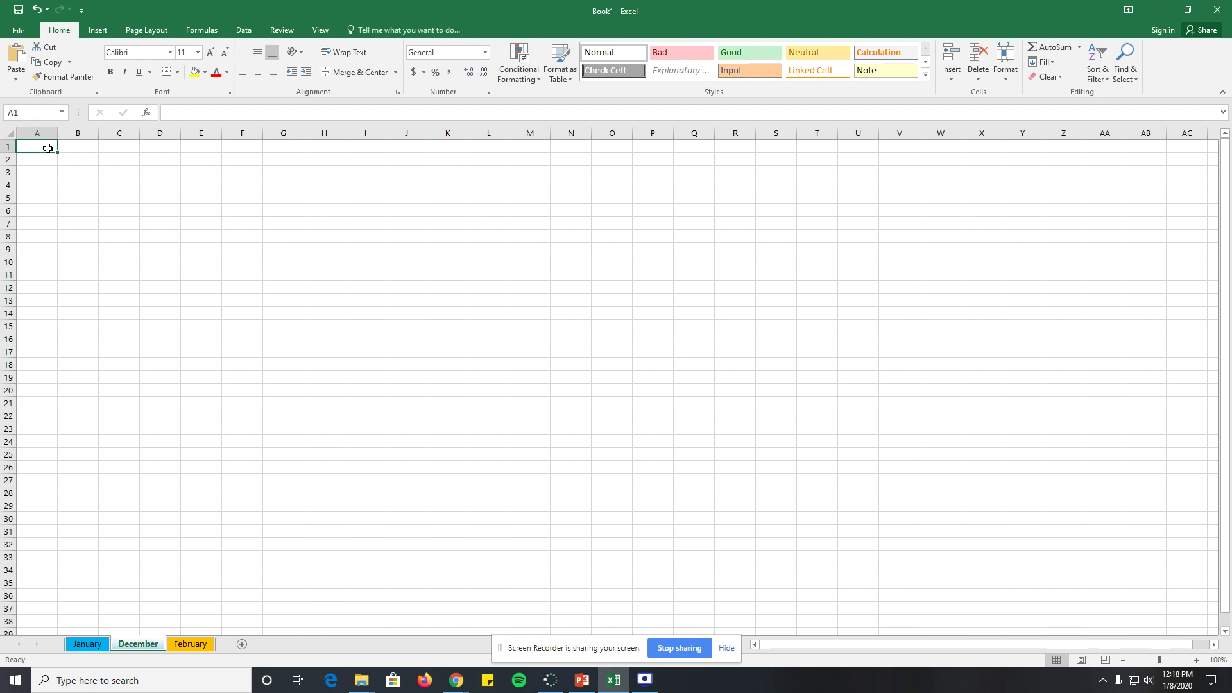
# - Enter a remark about the teacher's class in A1 and 'At least it is better than English' in B1
pyautogui.write('Mr. Corn')
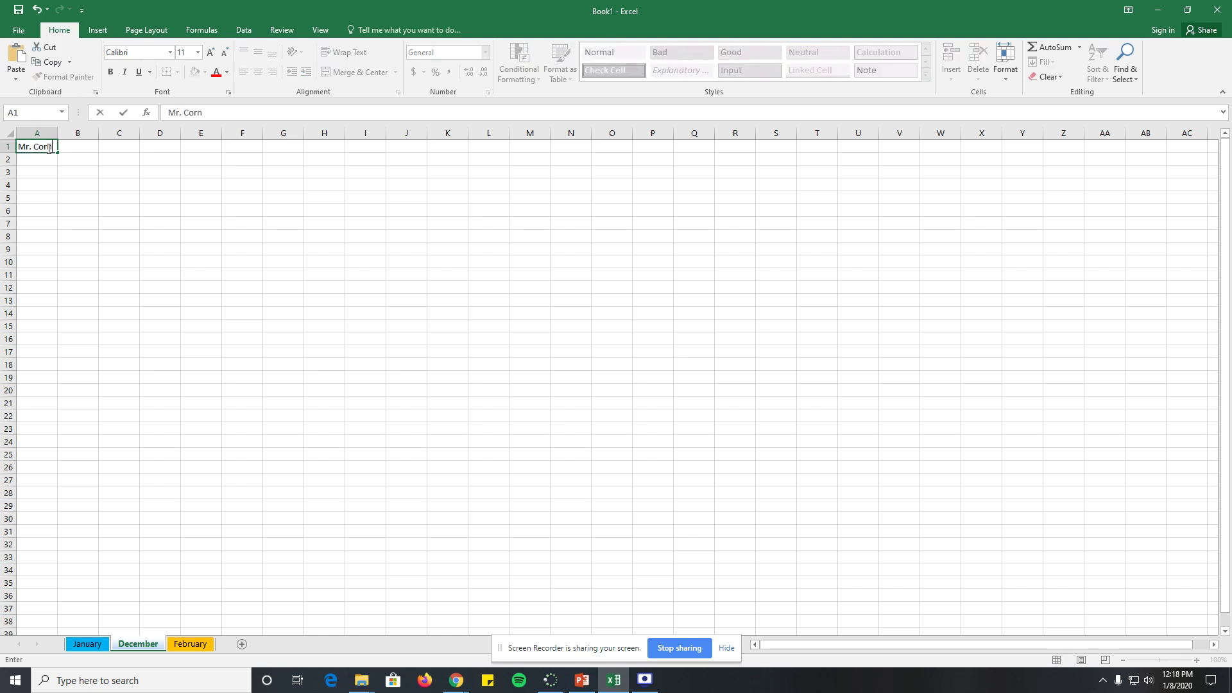
pyautogui.write("ia's class is so ...")
pyautogui.click(59, 210)
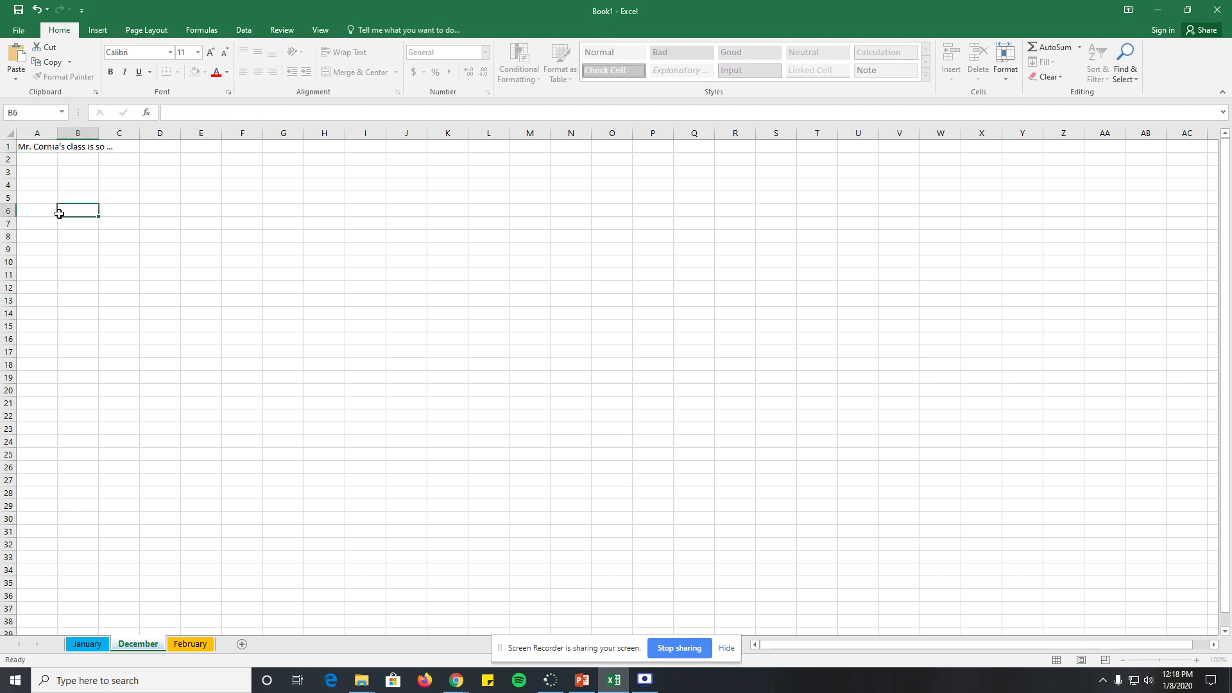
pyautogui.click(94, 148)
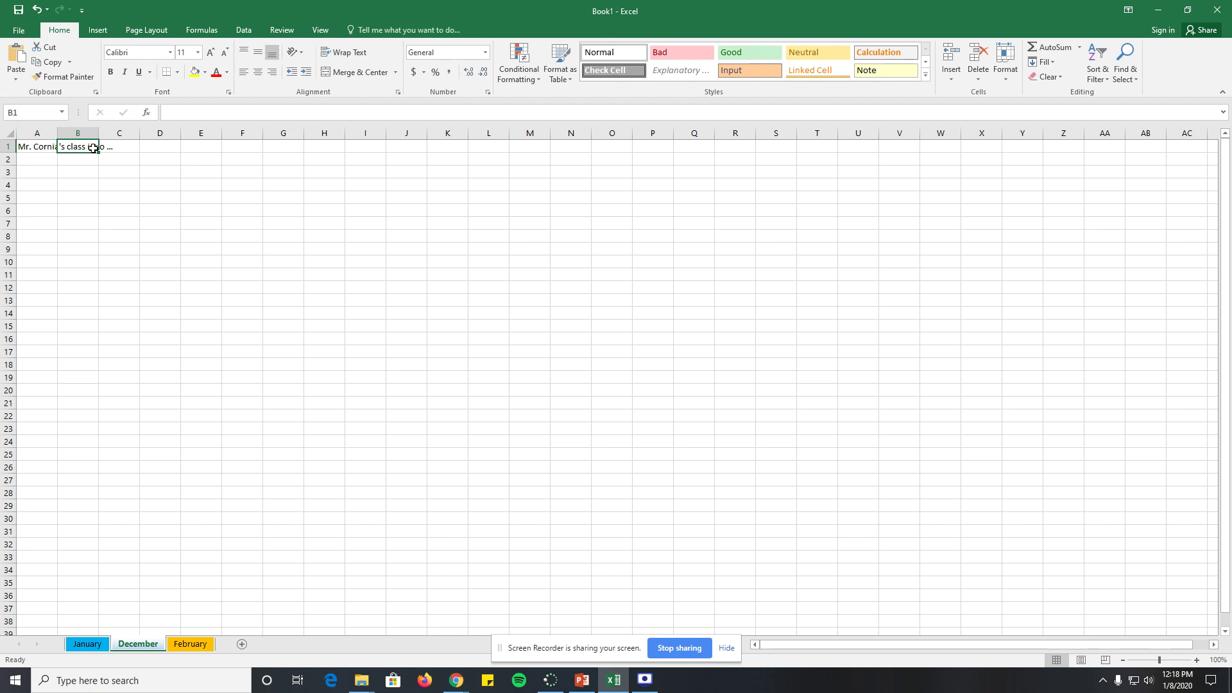
pyautogui.write('Atleast')
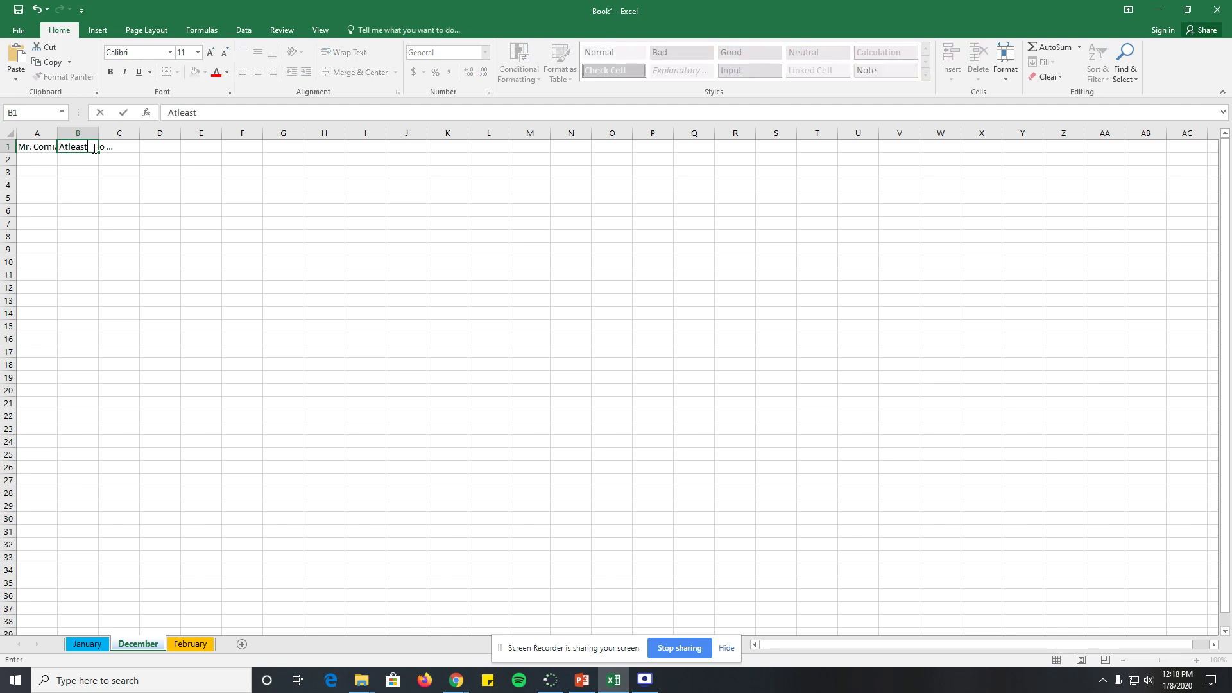
pyautogui.write(' it is bette')
pyautogui.write('r than ')
pyautogui.write('el')
pyautogui.write('English')
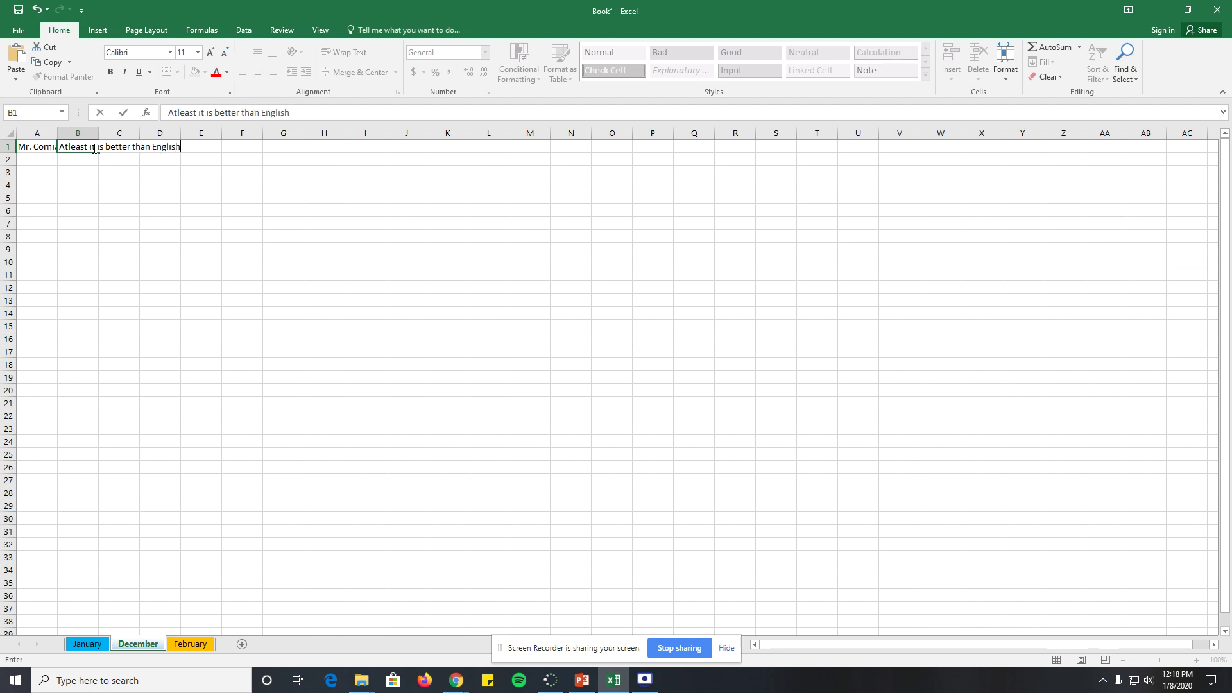
pyautogui.click(110, 210)
pyautogui.doubleClick(68, 146)
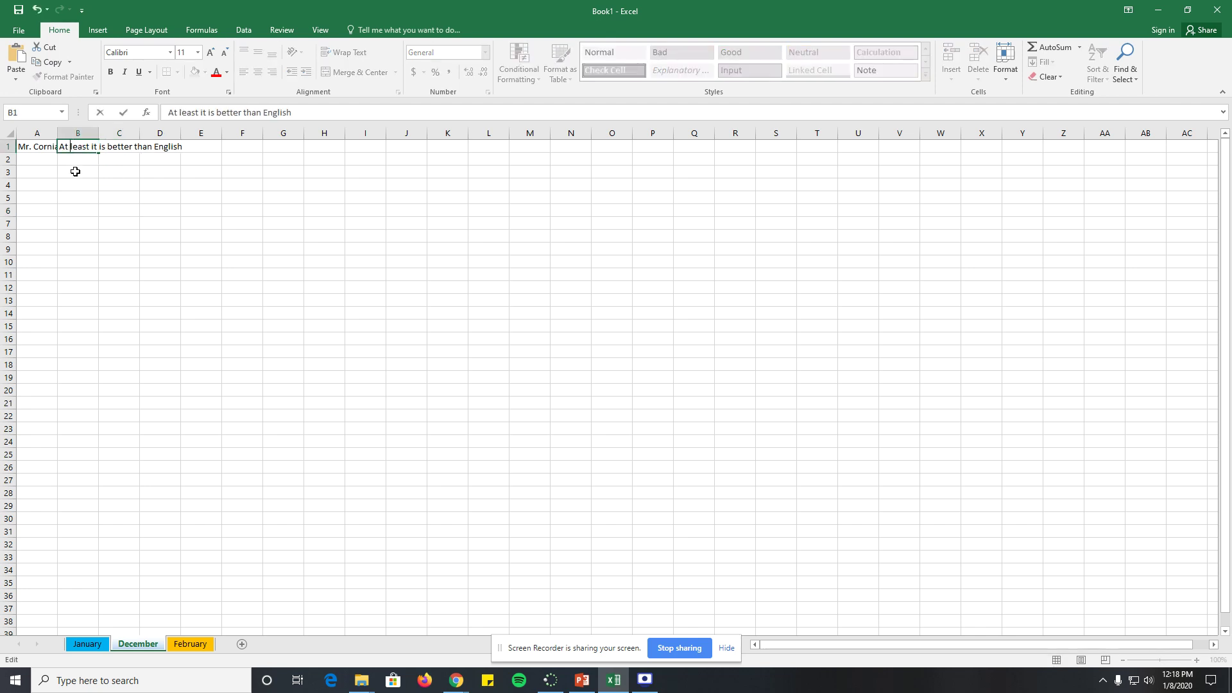
pyautogui.click(75, 171)
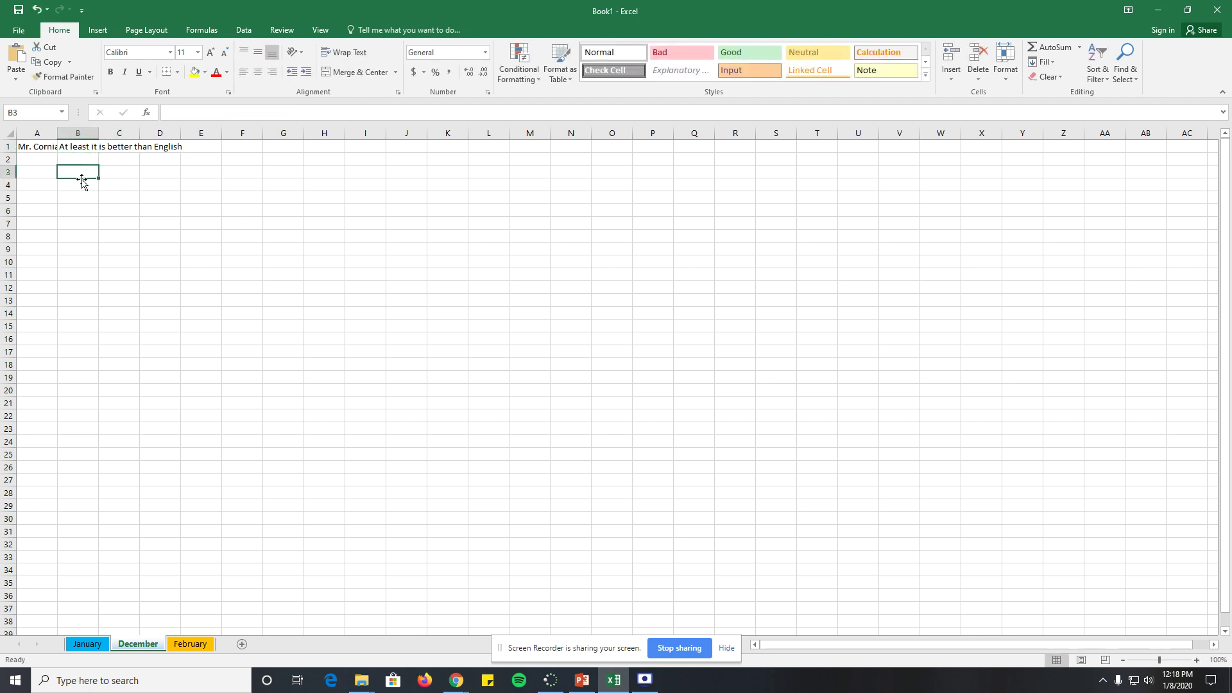
# - Append the filler characters 'kdfjdkjfkdsjfkjsdf' to the end of A1's text
pyautogui.click(42, 149)
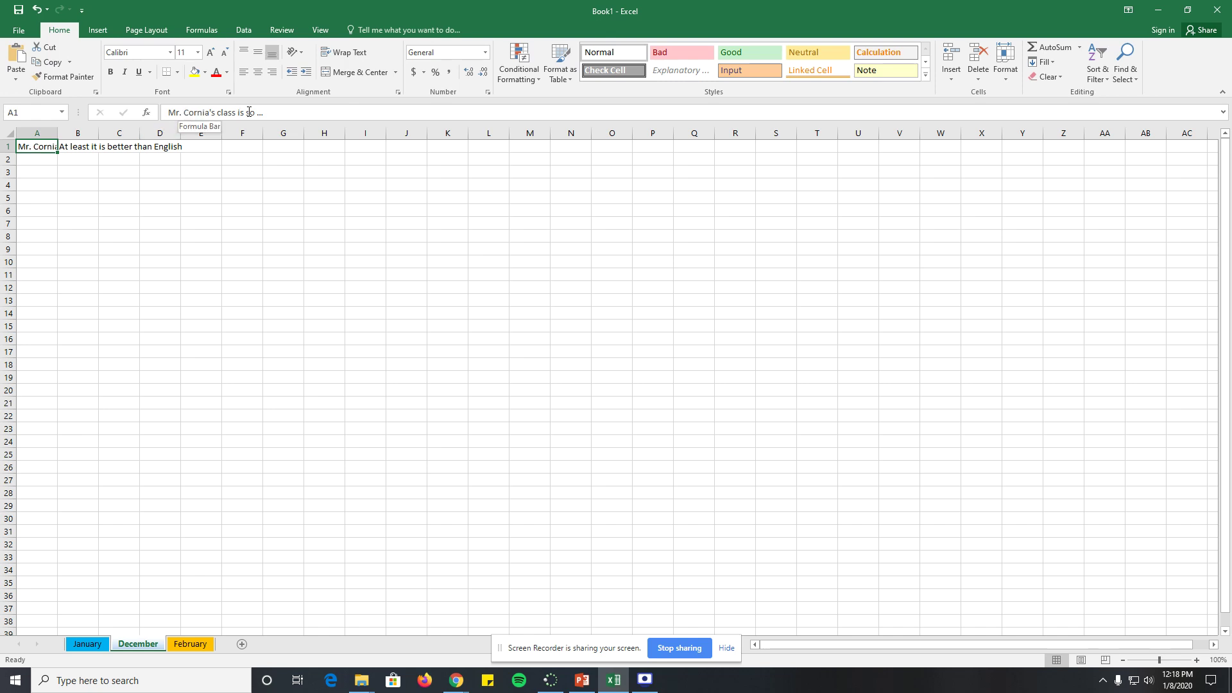
pyautogui.click(270, 112)
pyautogui.write('kdfjdkjfkdsjfkjsdf')
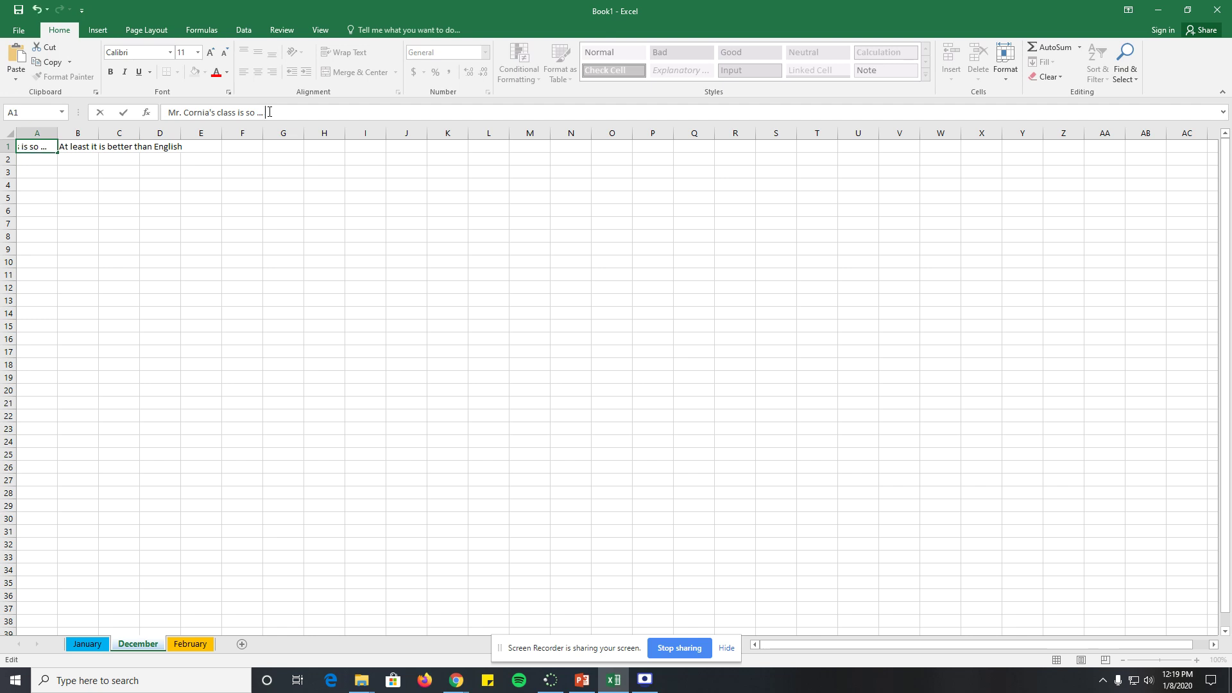
pyautogui.click(275, 184)
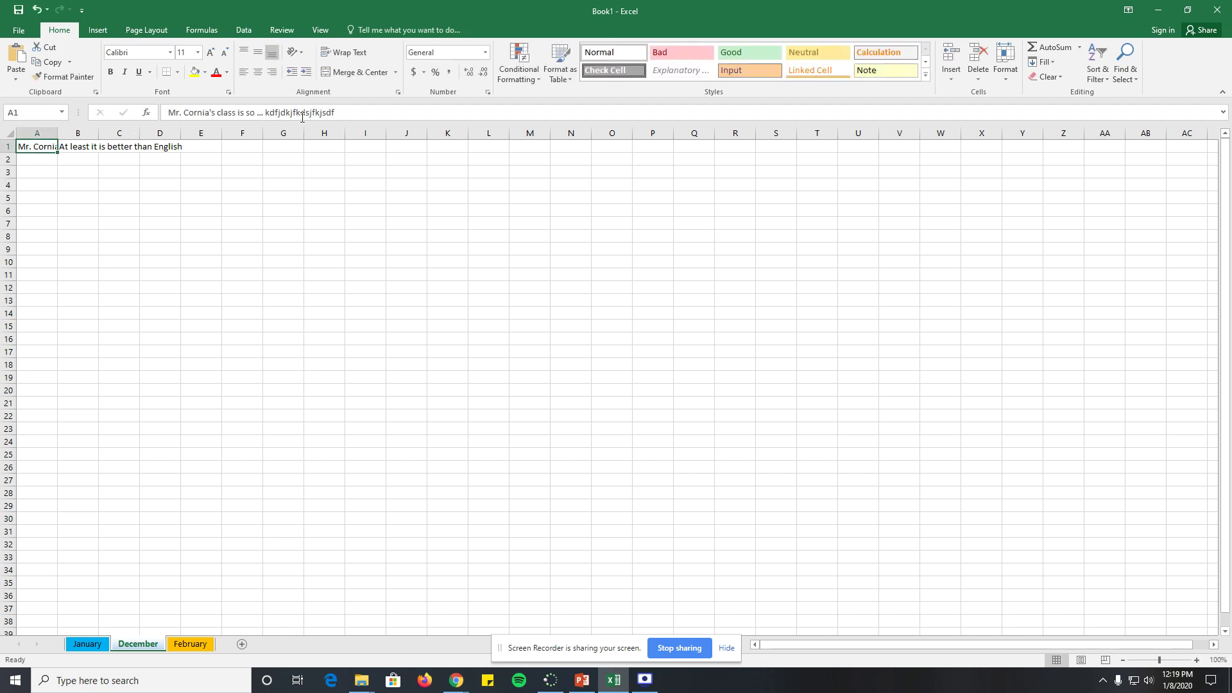
pyautogui.click(62, 163)
pyautogui.click(44, 149)
# - Drag column A wider and back, then AutoFit it to show A1's full remark
pyautogui.moveTo(58, 132); pyautogui.dragTo(222, 137)
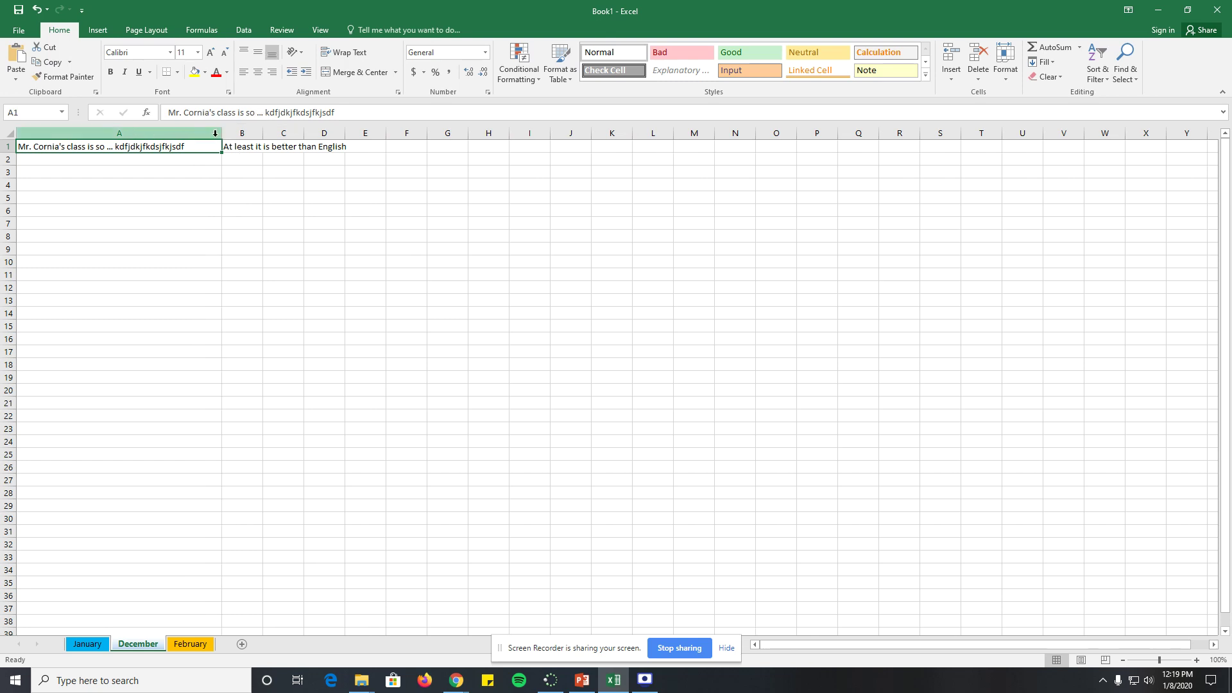
pyautogui.moveTo(223, 134); pyautogui.dragTo(70, 133)
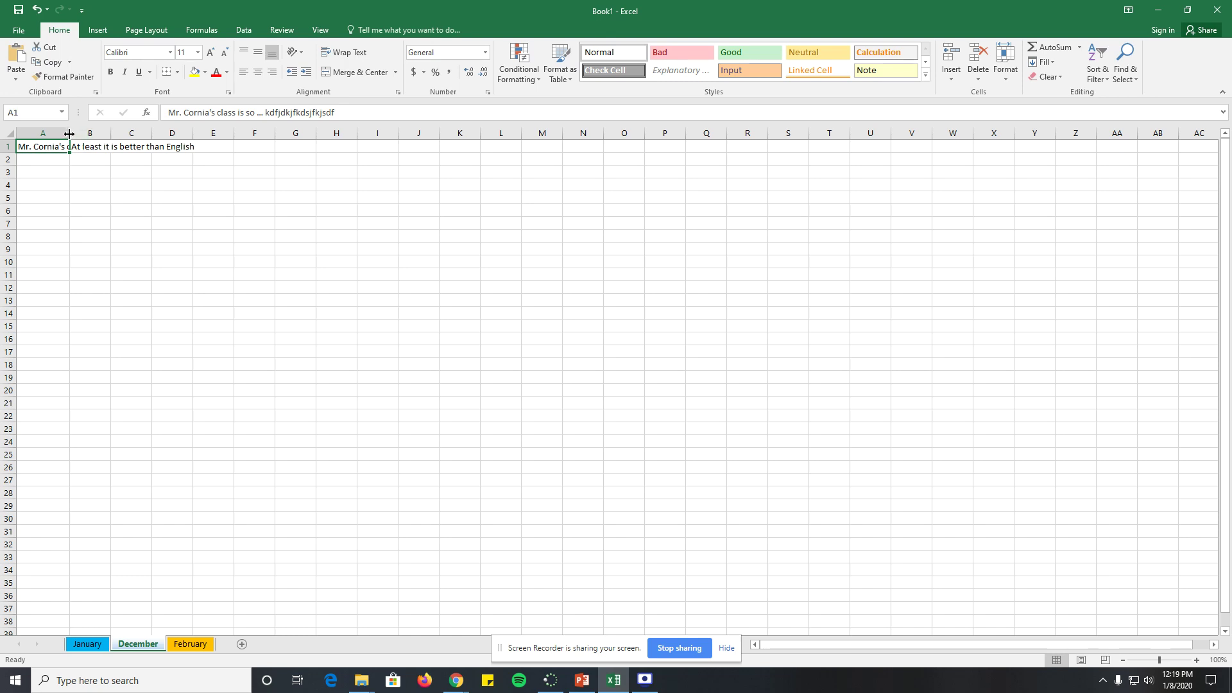
pyautogui.doubleClick(69, 133)
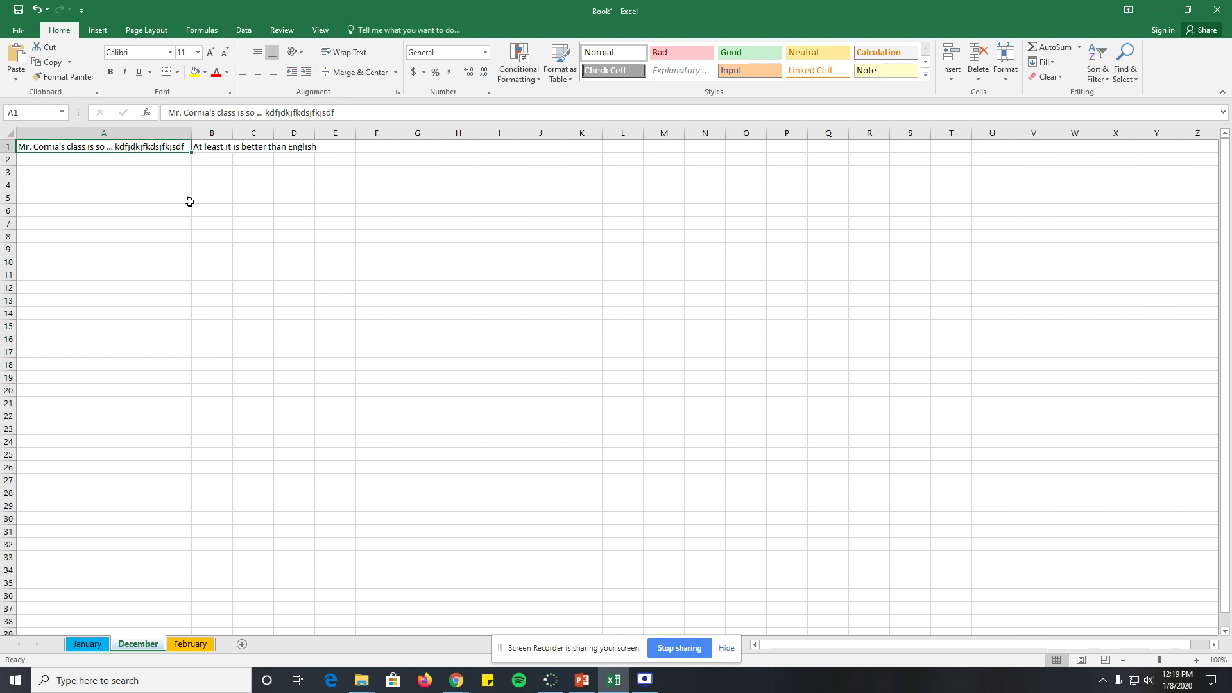
pyautogui.moveTo(192, 134); pyautogui.dragTo(192, 135)
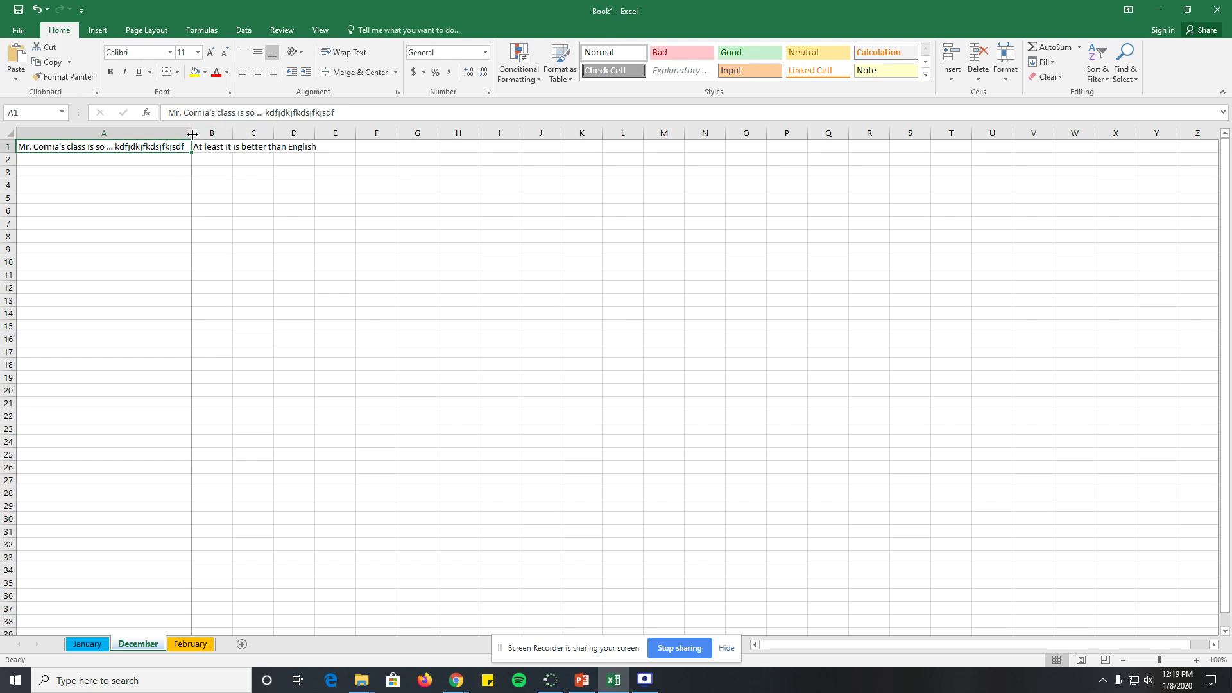
pyautogui.click(201, 146)
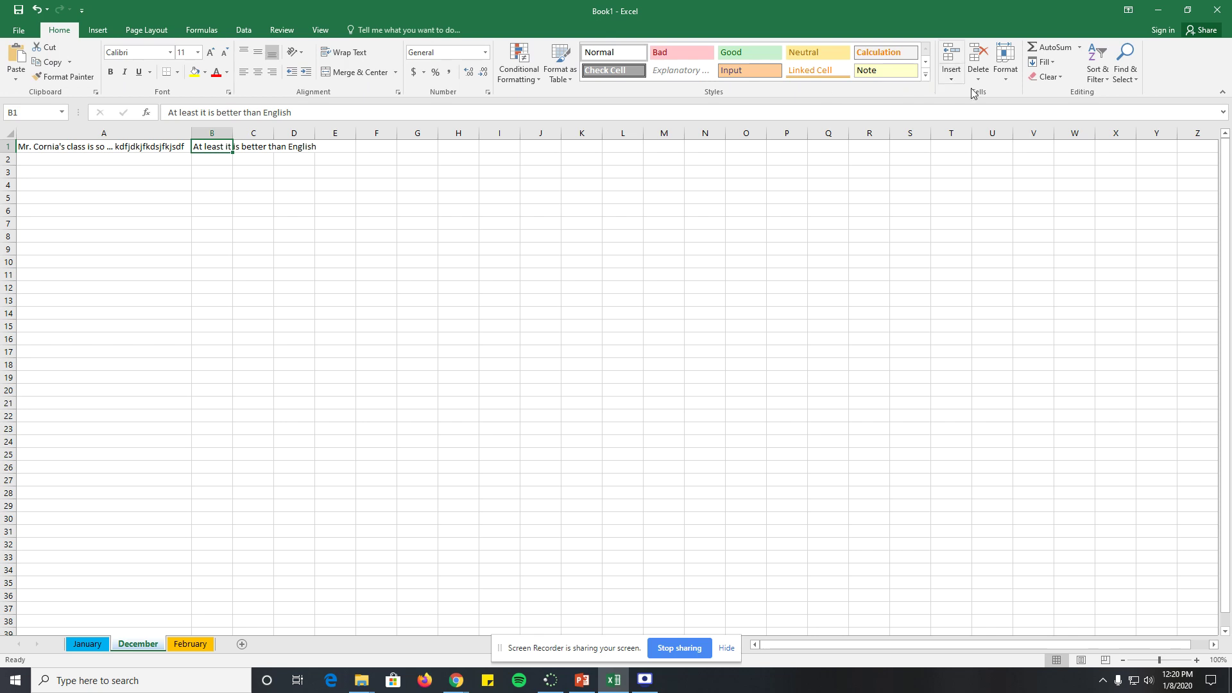
# - Set column B's width to 15, then AutoFit it to B1's sentence
pyautogui.click(1013, 80)
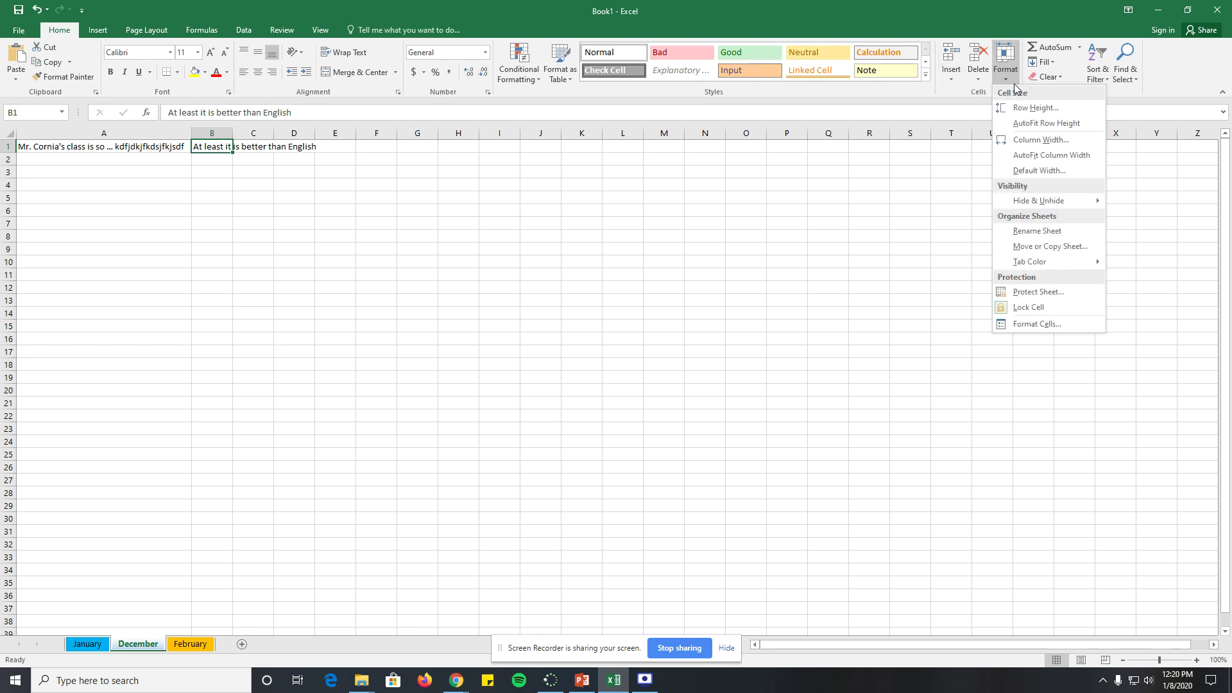
pyautogui.click(1034, 149)
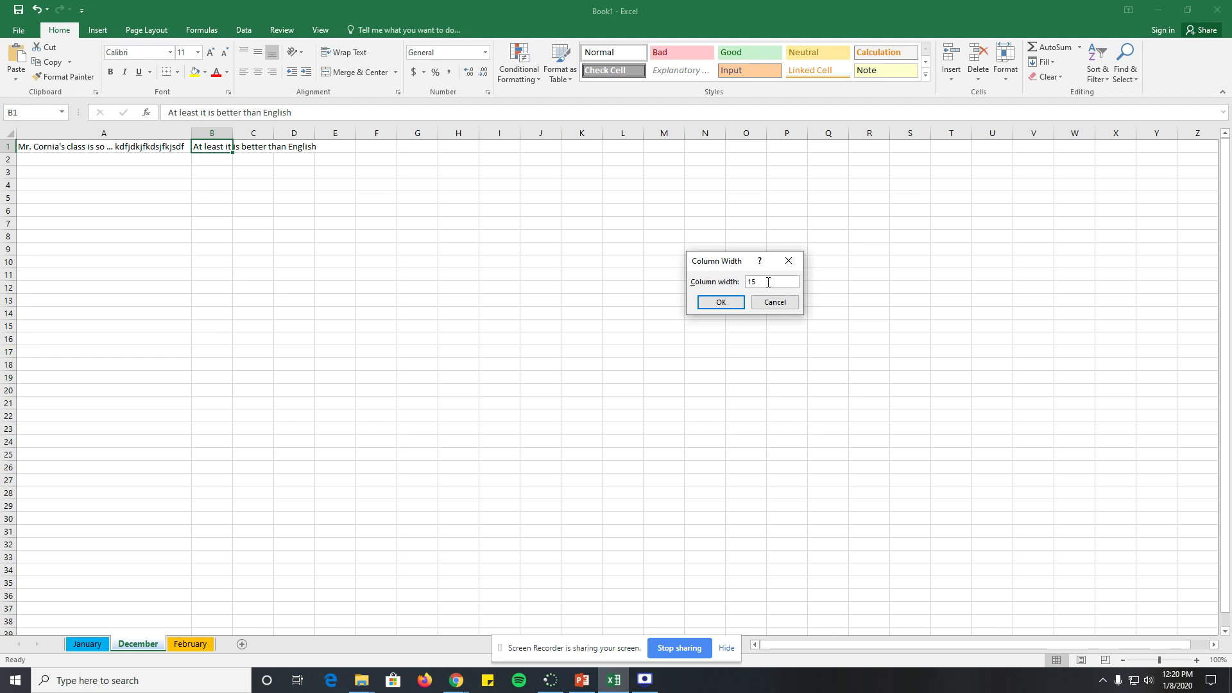
pyautogui.click(722, 307)
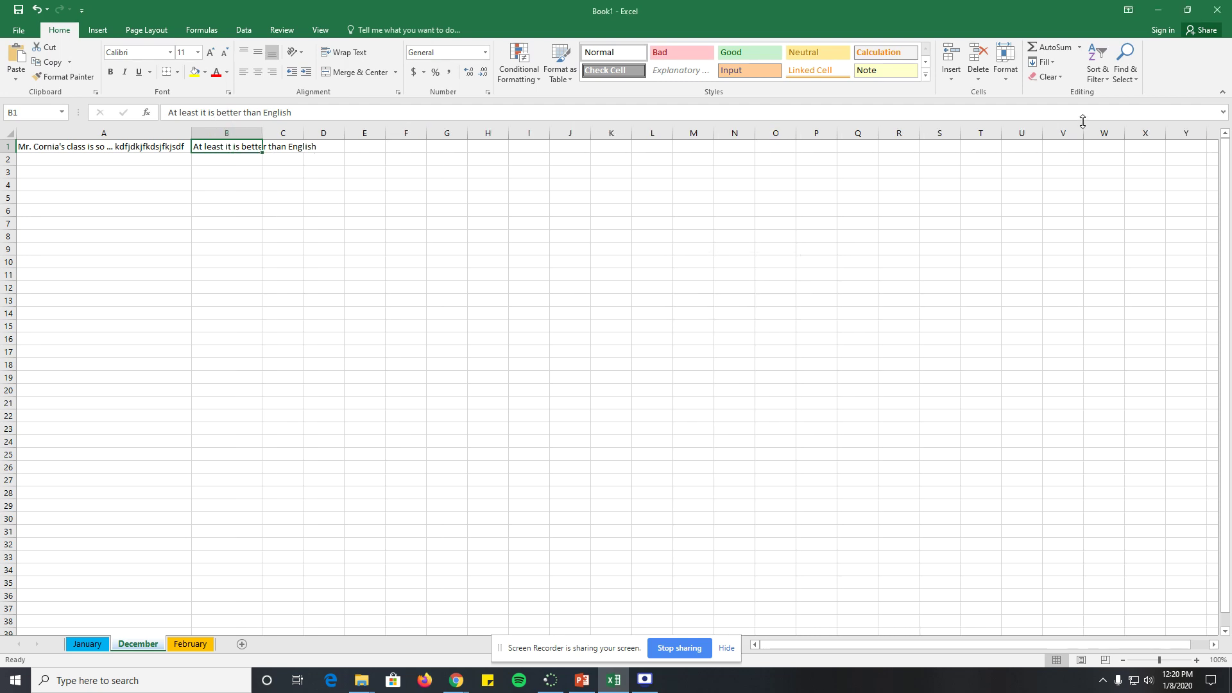
pyautogui.click(1015, 80)
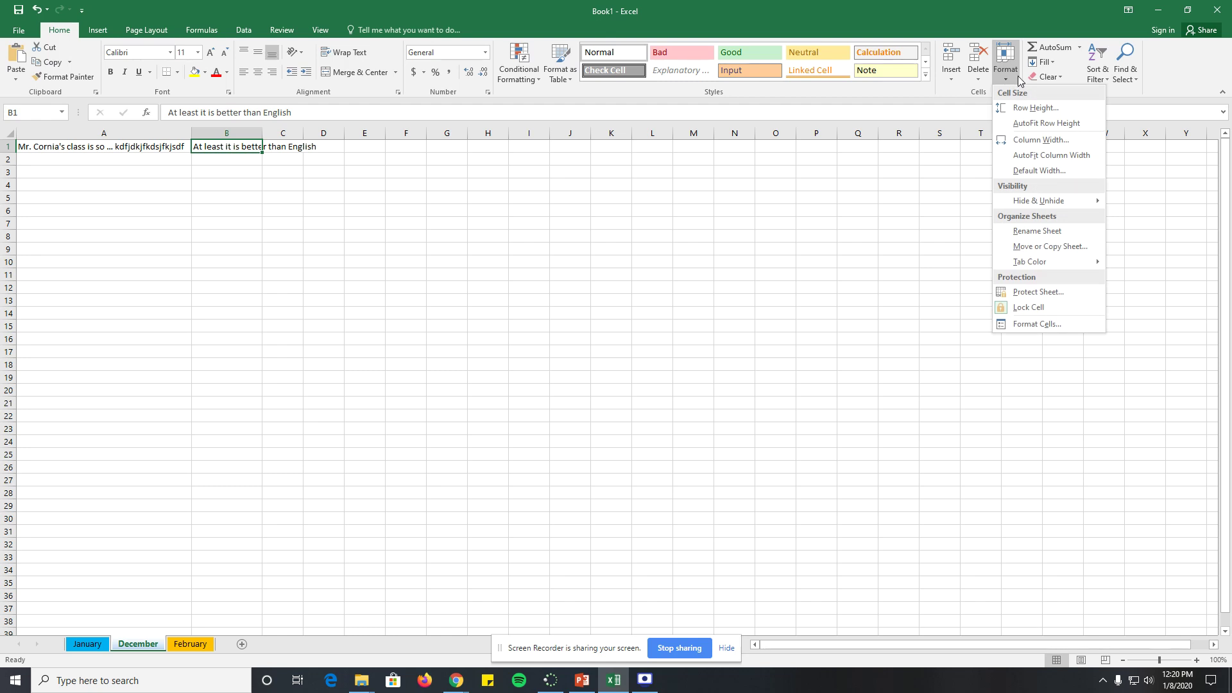
pyautogui.click(1044, 159)
pyautogui.press('Down')
pyautogui.click(293, 241)
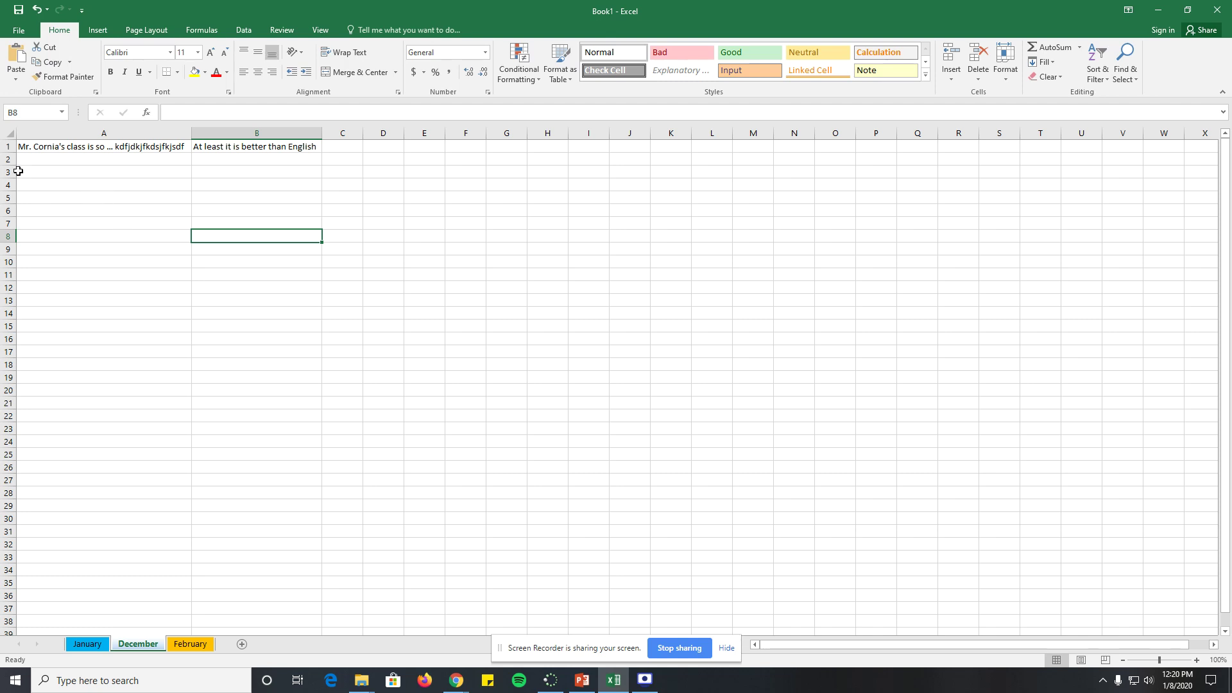
# - Make row 1 taller and append a long run of filler characters to A1's text
pyautogui.moveTo(11, 152); pyautogui.dragTo(11, 204)
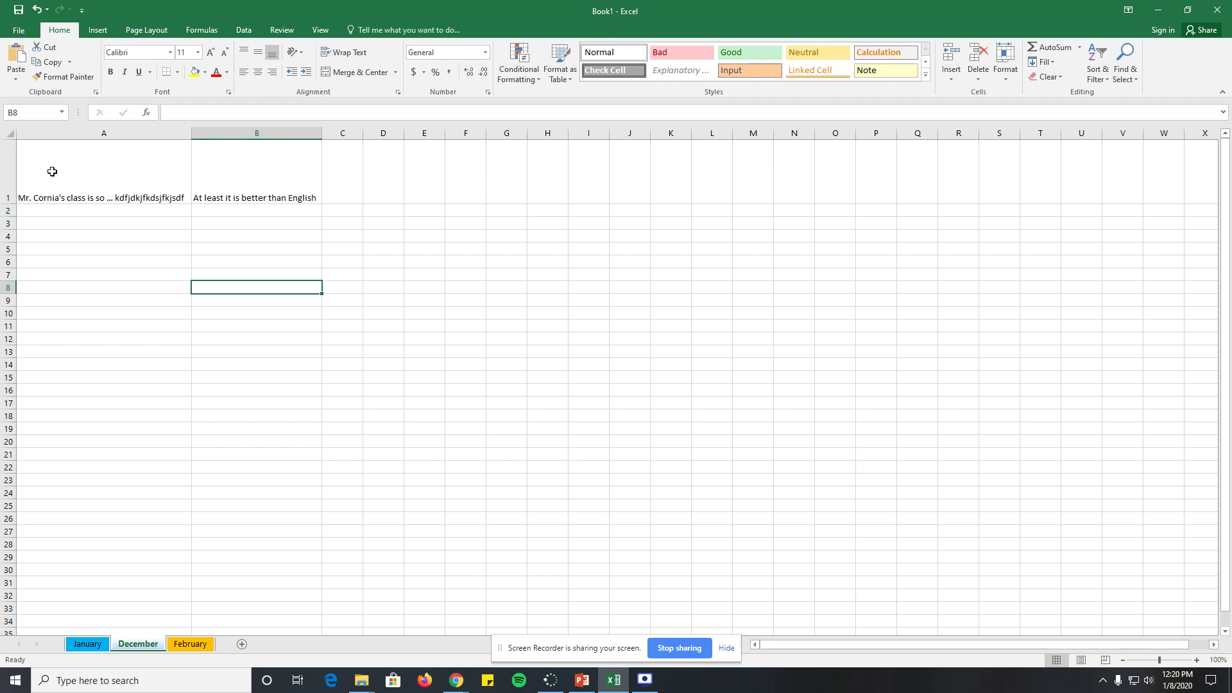
pyautogui.click(48, 199)
pyautogui.doubleClick(160, 194)
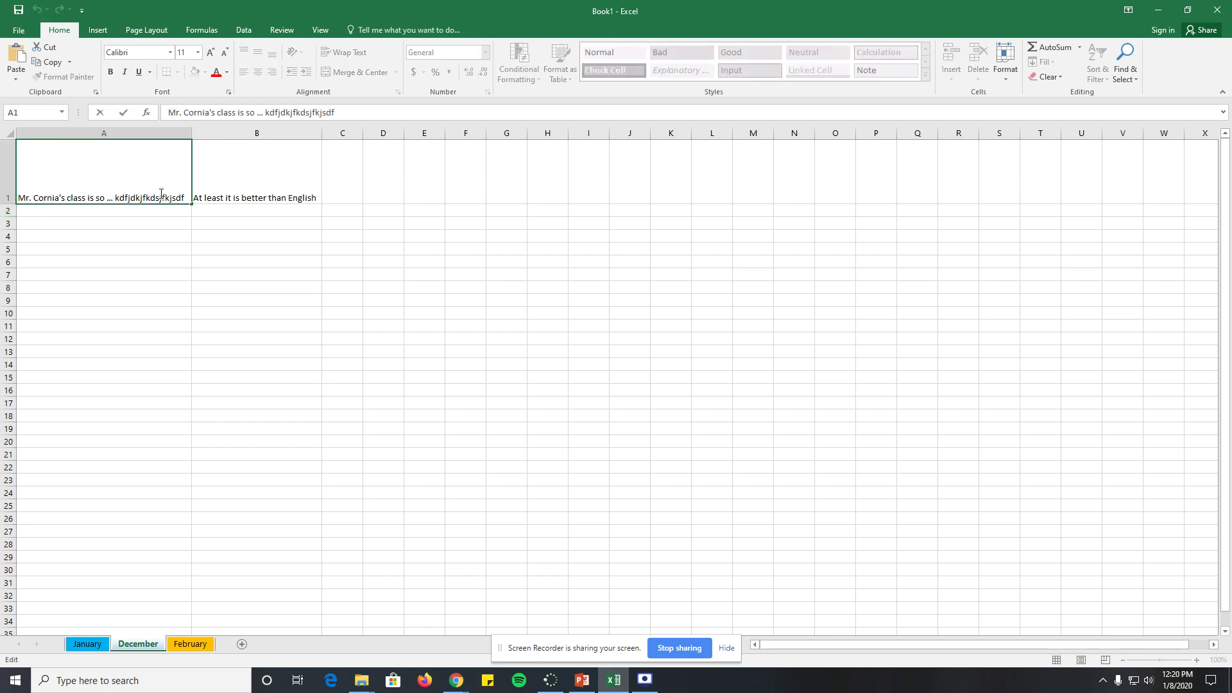
pyautogui.write('fdskjf')
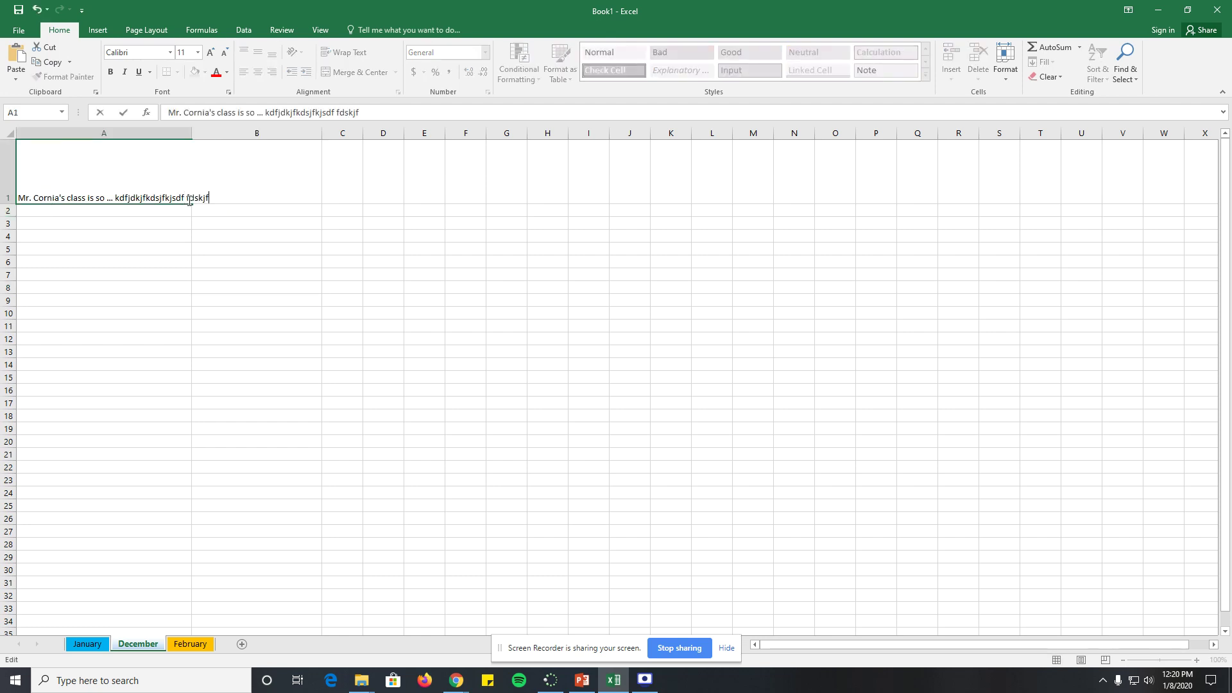
pyautogui.write('ksdjfklsdjkfjsdkjfklsdjfklsdjfkljsdkfjklsdjfklsdjfkljsdkfjskdjfklsdjfklsdjf')
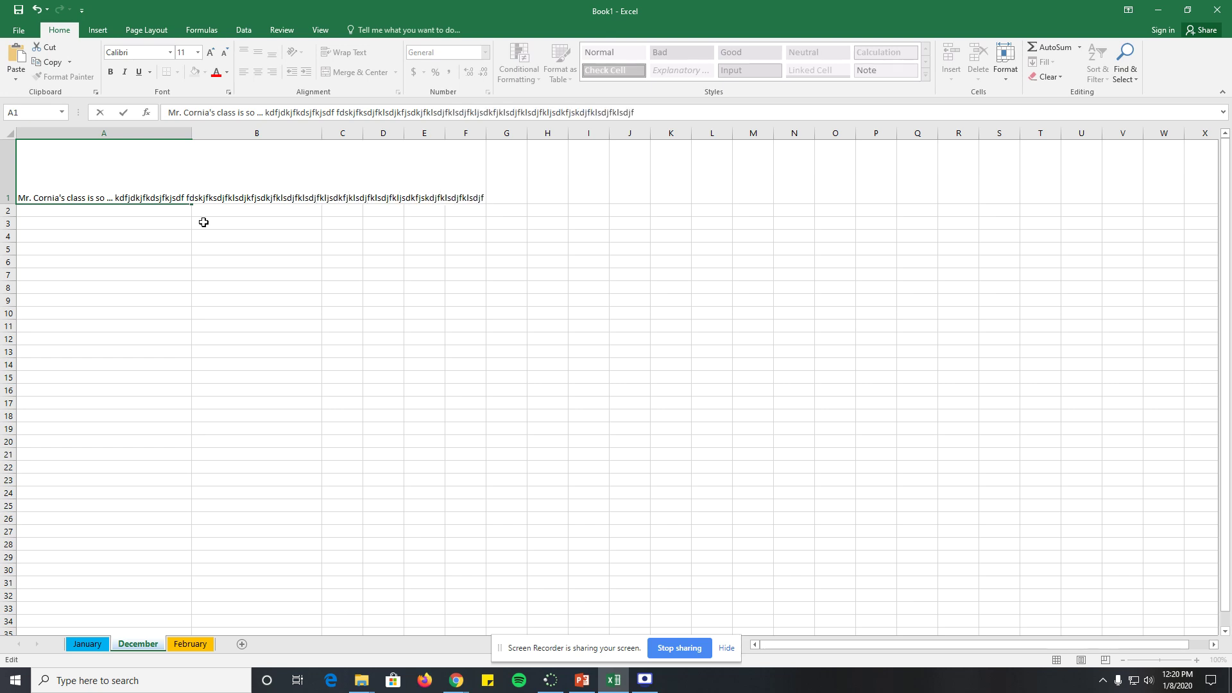
pyautogui.moveTo(206, 313); pyautogui.dragTo(206, 301)
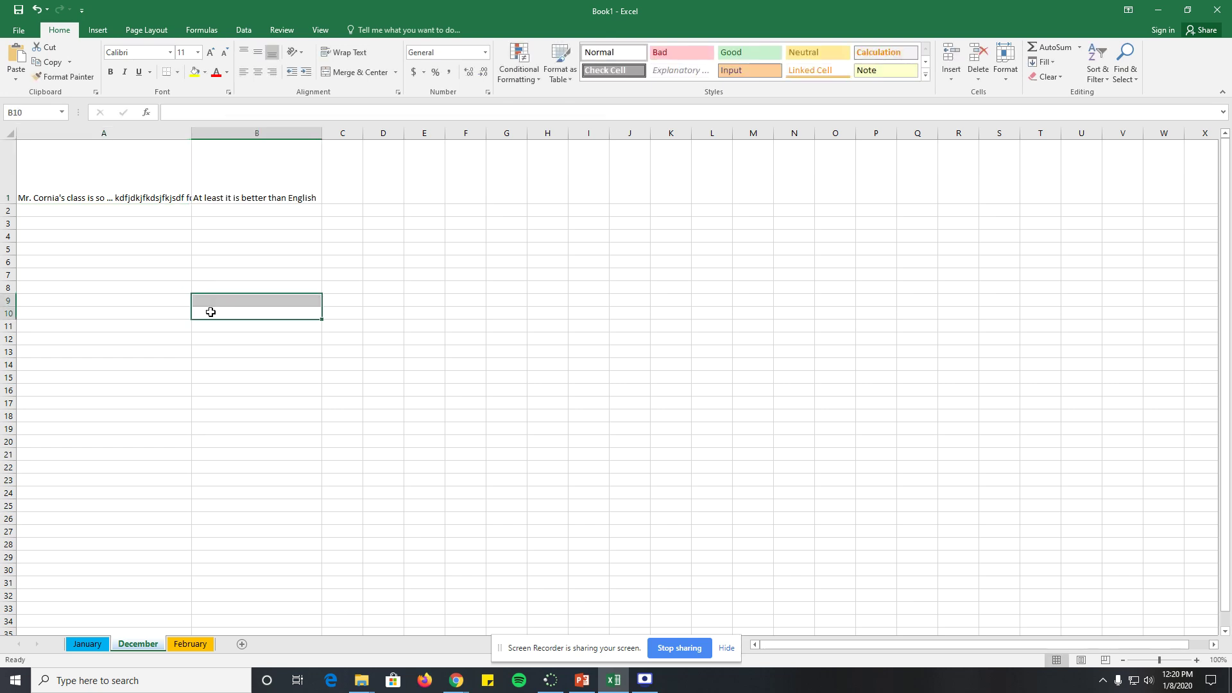
# - Turn on Wrap Text for A1 and AutoFit row 1 to the wrapped lines
pyautogui.click(160, 196)
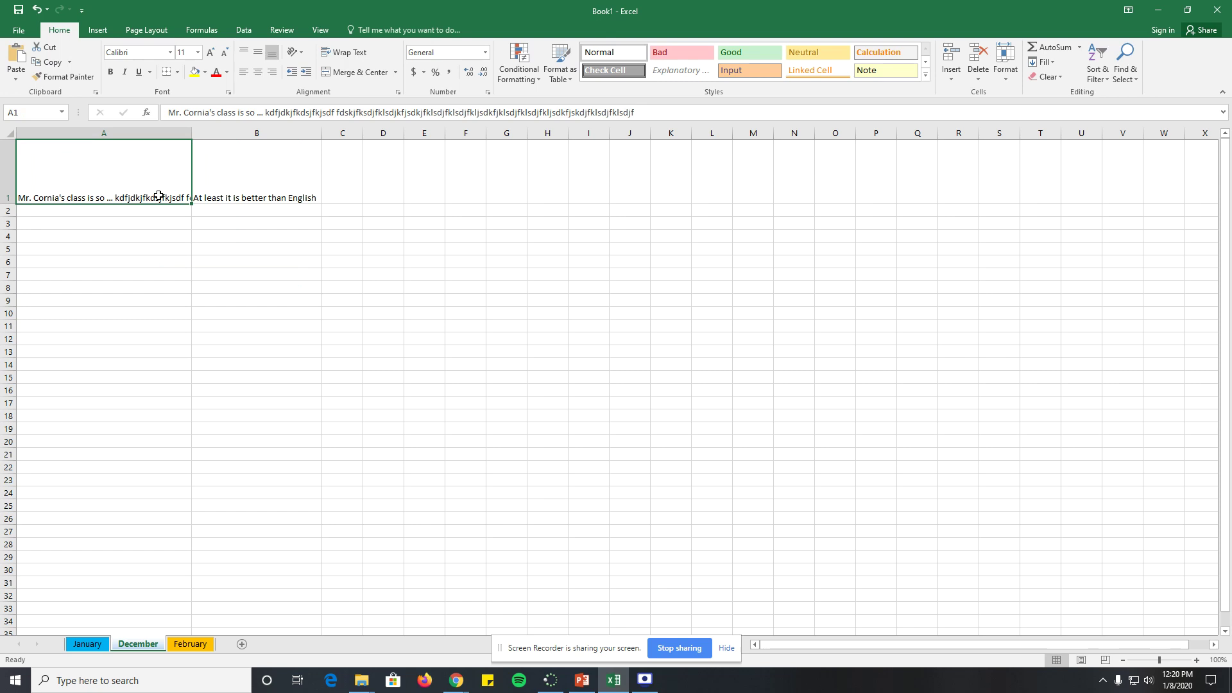
pyautogui.click(345, 52)
pyautogui.click(103, 237)
pyautogui.click(110, 275)
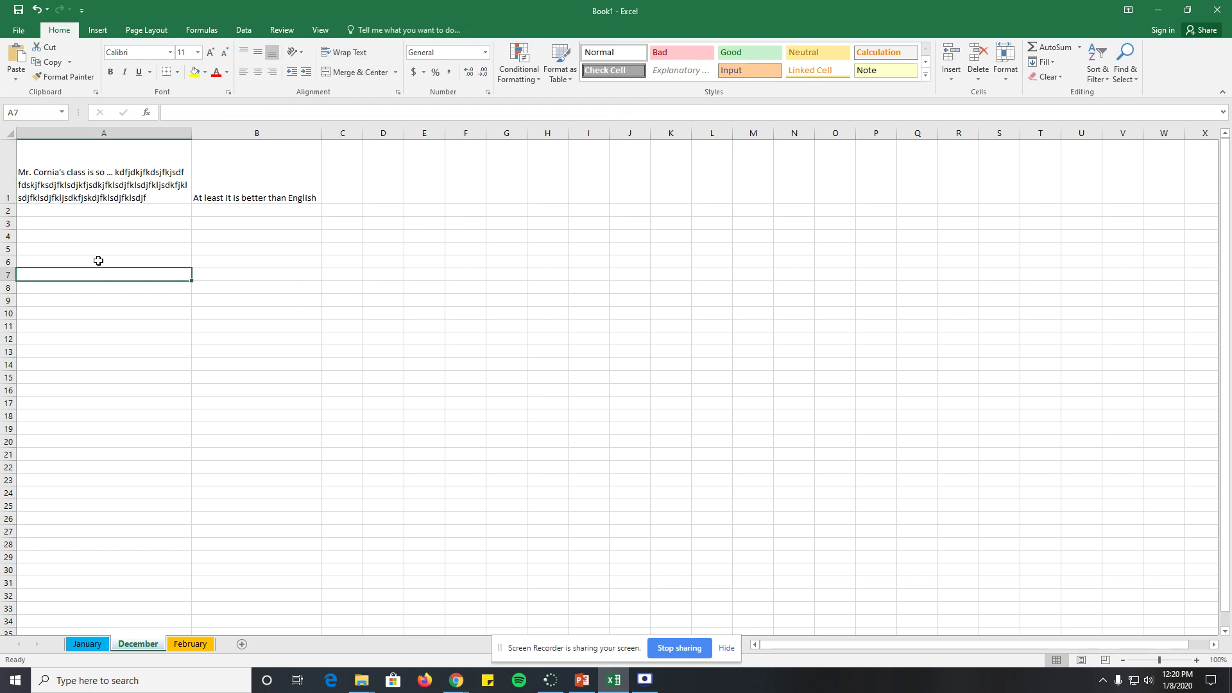
pyautogui.click(135, 182)
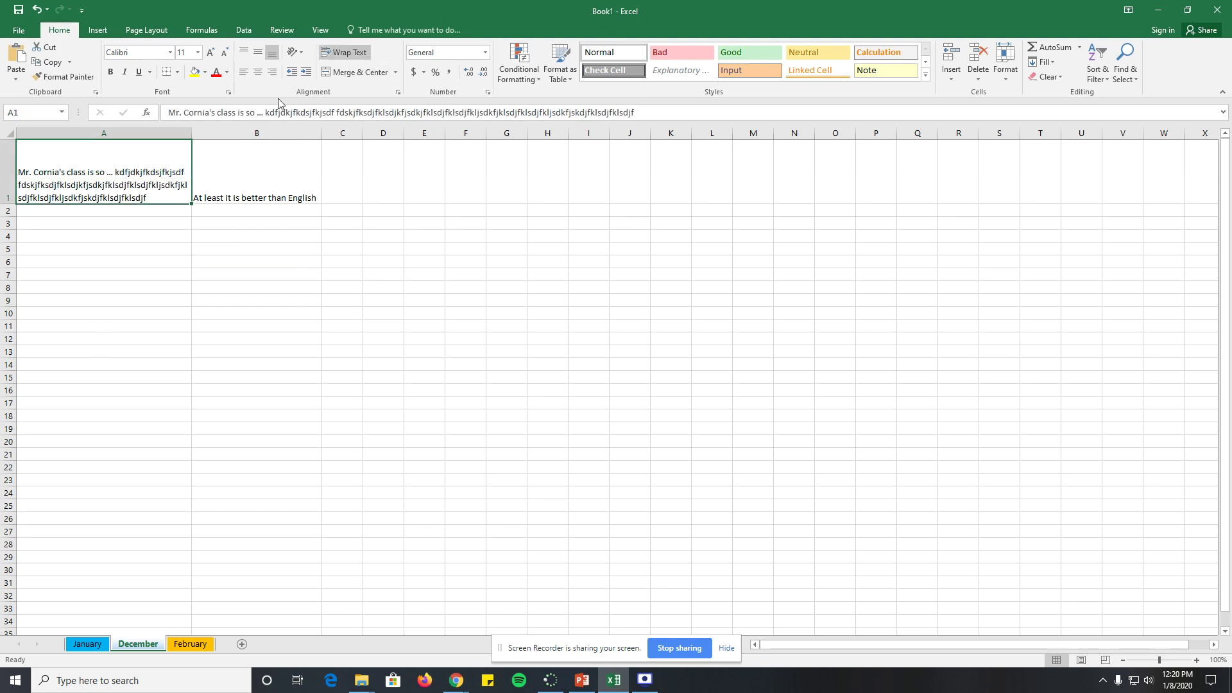
pyautogui.click(351, 53)
pyautogui.click(352, 57)
pyautogui.click(80, 251)
pyautogui.moveTo(12, 205)
pyautogui.mouseDown()
pyautogui.moveTo(12, 167)
pyautogui.moveTo(12, 210)
pyautogui.mouseUp()
pyautogui.doubleClick(8, 167)
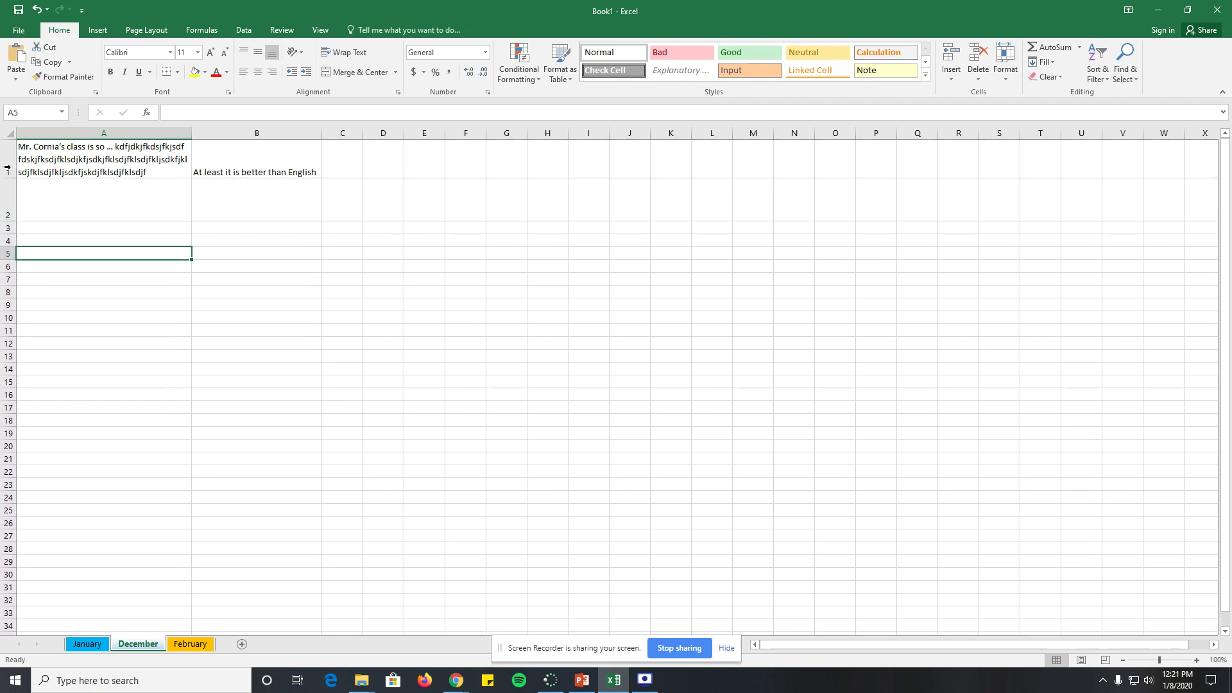